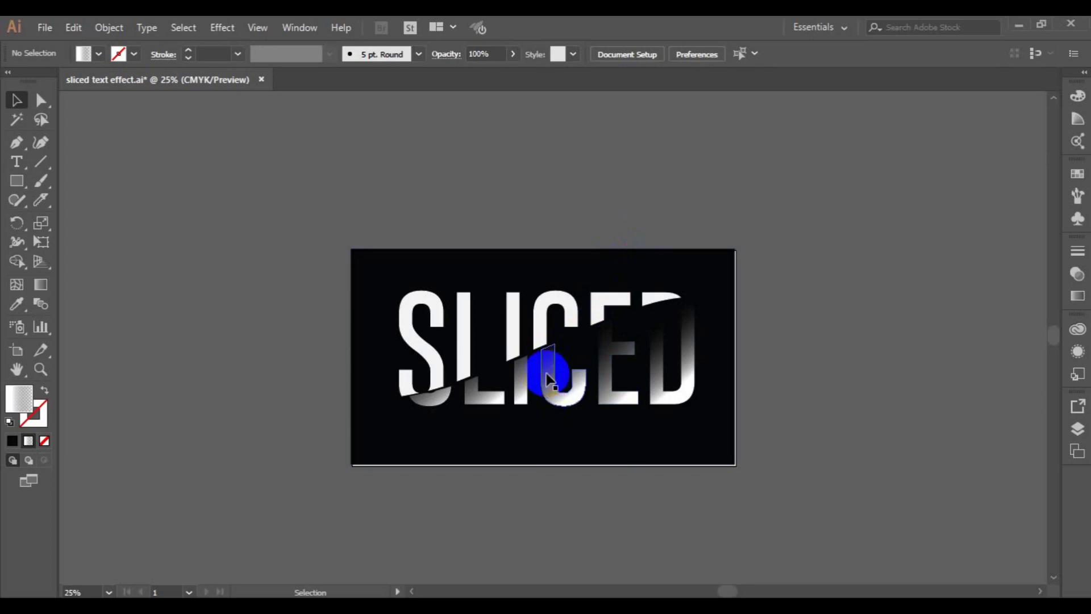
Step: Move the finished sample artwork off the artboard and draw a rectangle covering the entire artboard
{"action": "left_click", "coordinate": [546, 375]}
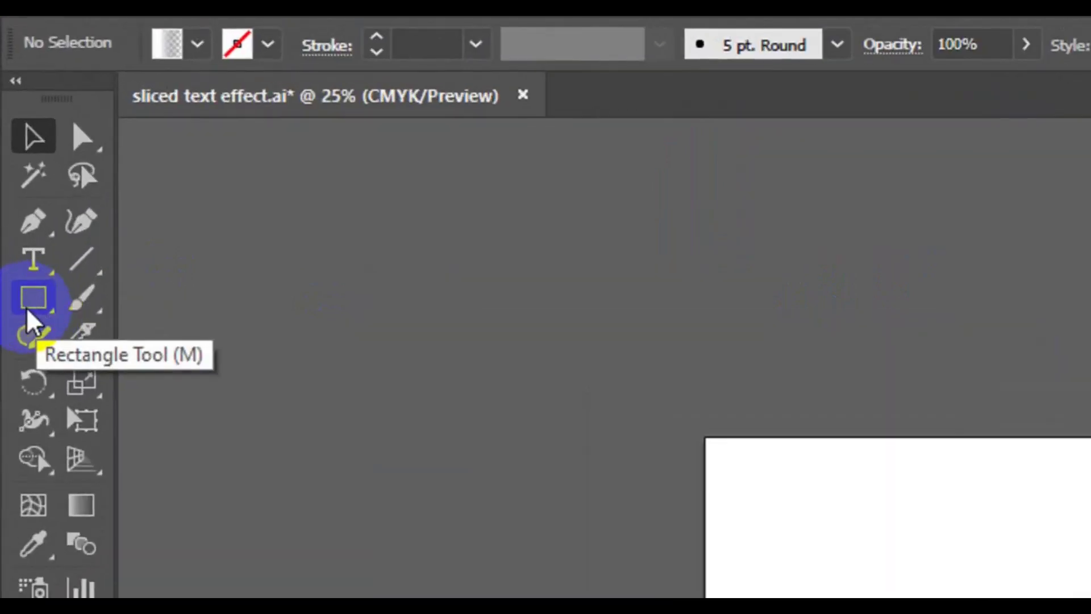
{"action": "left_click", "coordinate": [15, 185]}
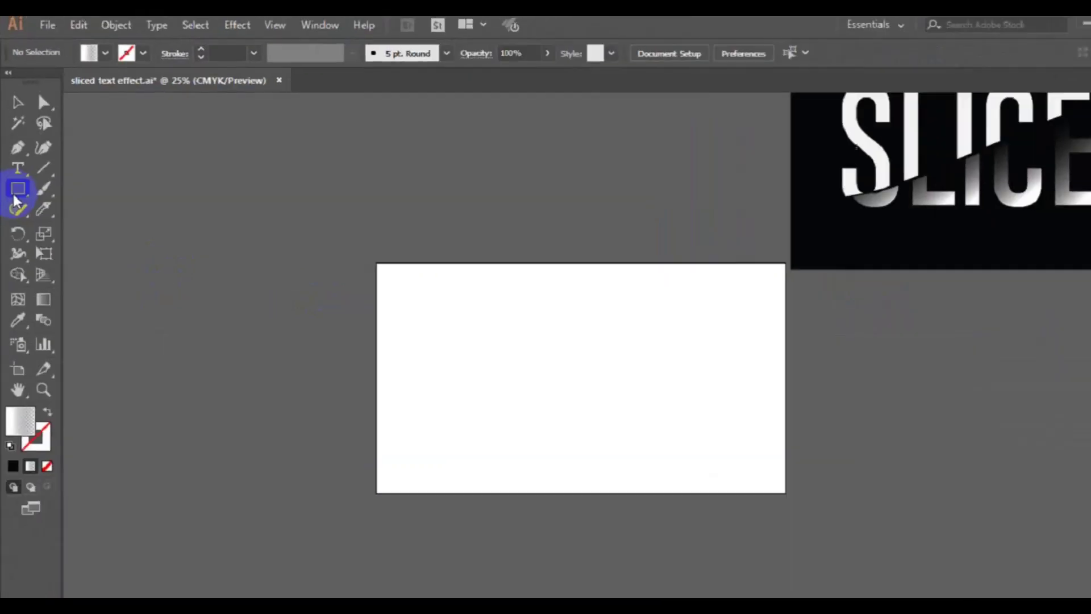
{"action": "left_click", "coordinate": [352, 251]}
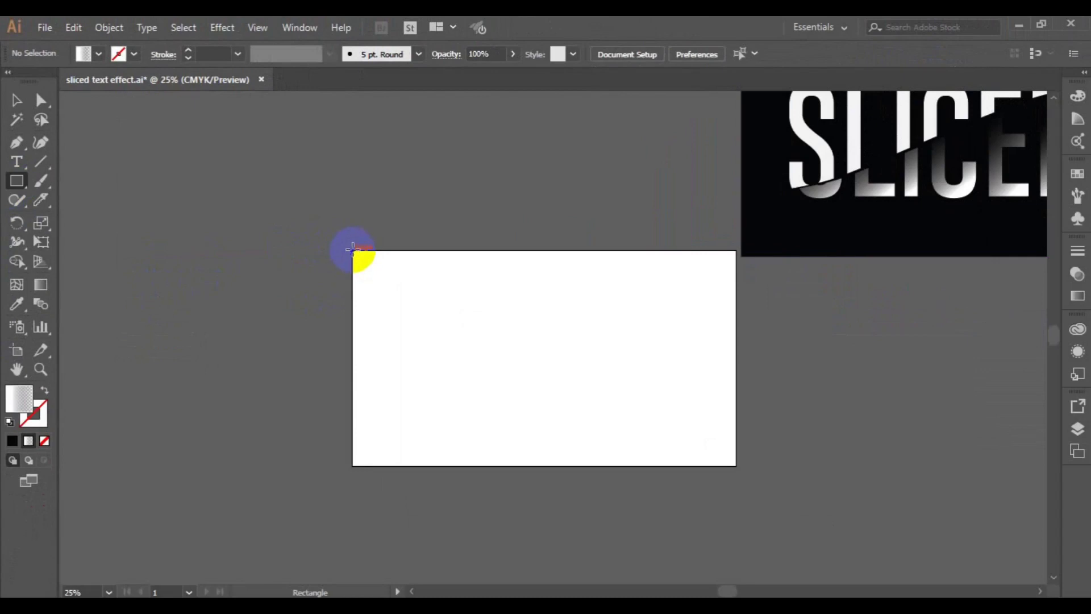
{"action": "left_click_drag", "start_coordinate": [351, 250], "coordinate": [736, 466]}
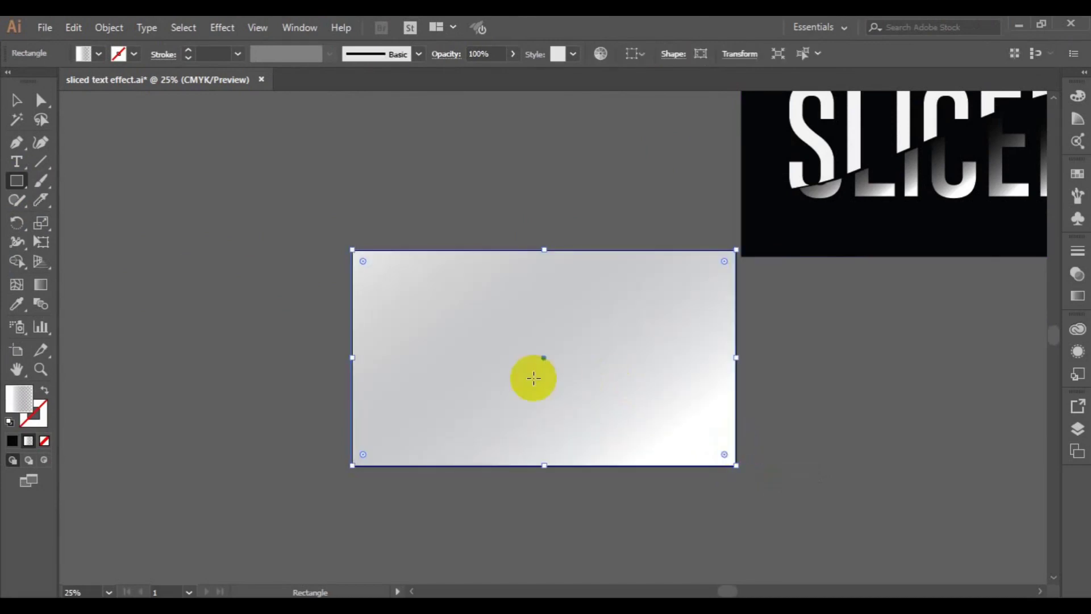
Step: Fill the rectangle with the black sampled from the finished artwork's background using the Eyedropper
{"action": "left_click", "coordinate": [16, 305]}
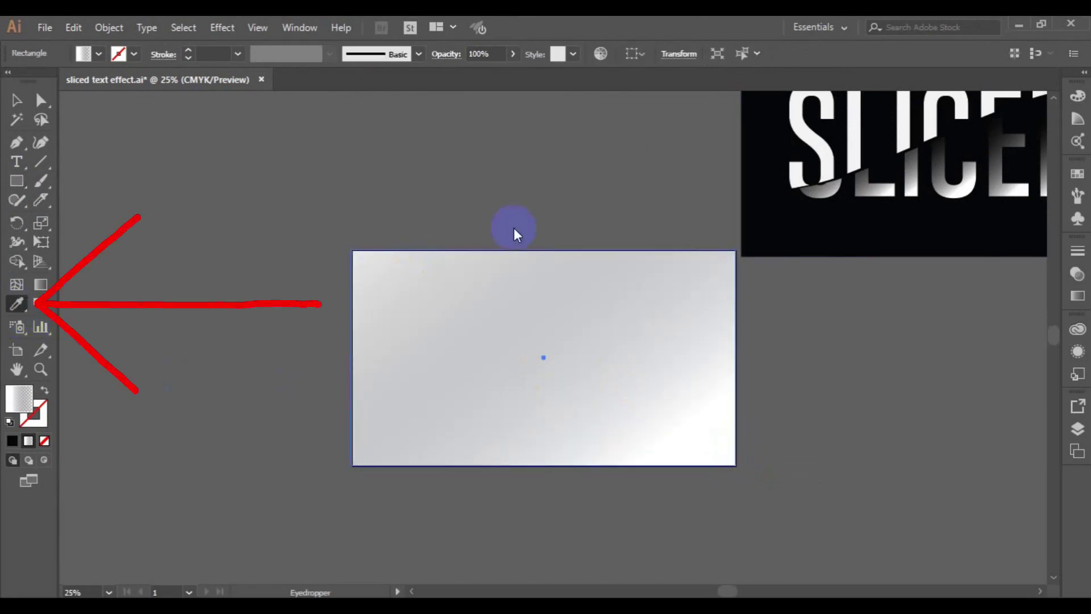
{"action": "left_click", "coordinate": [792, 206]}
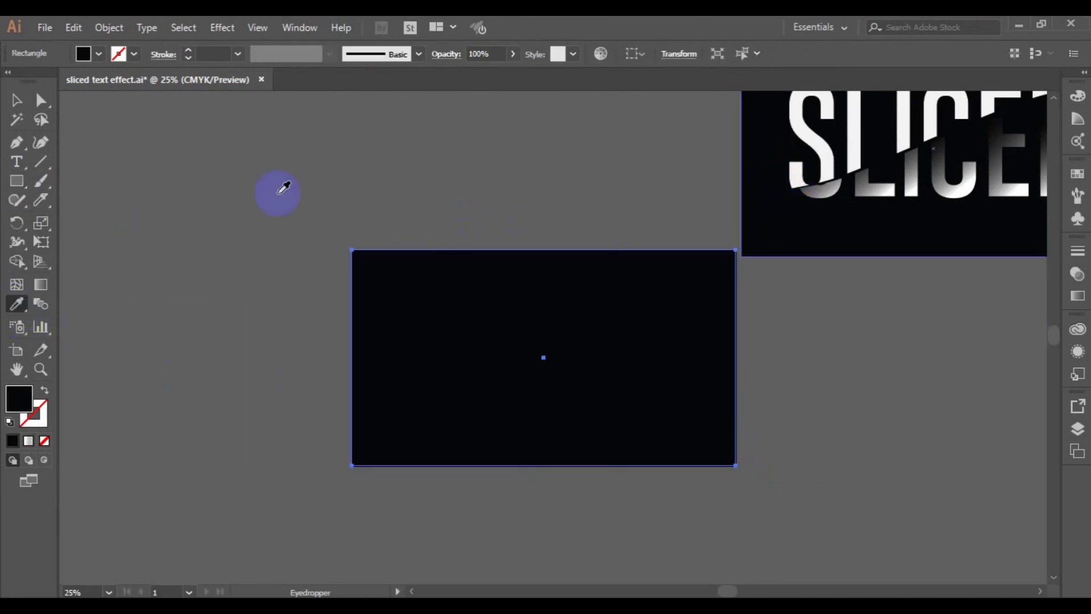
{"action": "left_click", "coordinate": [14, 101]}
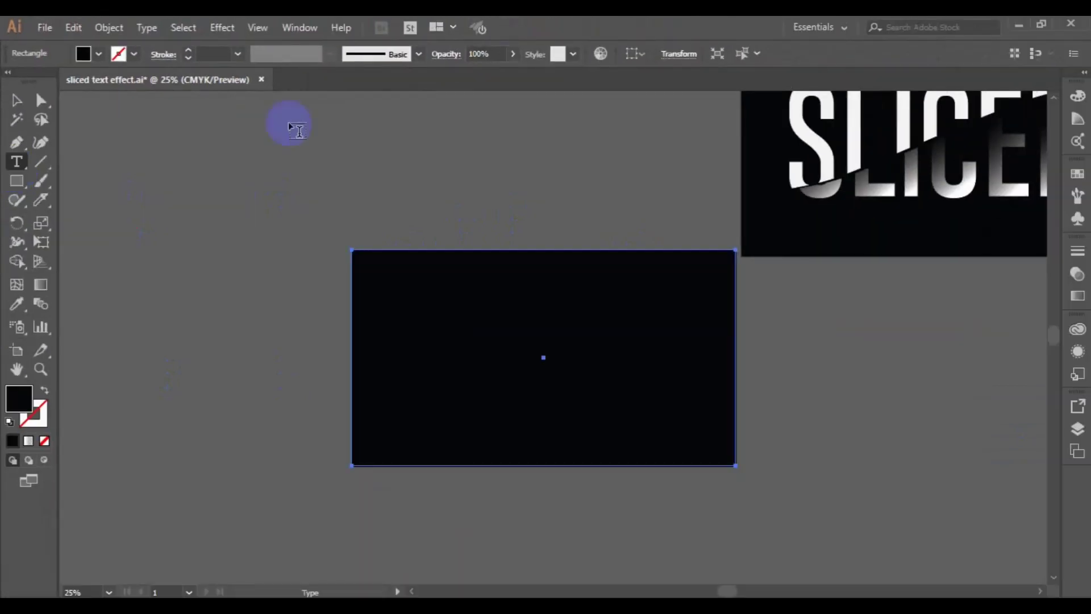
Step: Add the text SLICED over the black rectangle and give it a white fill
{"action": "left_click", "coordinate": [428, 342]}
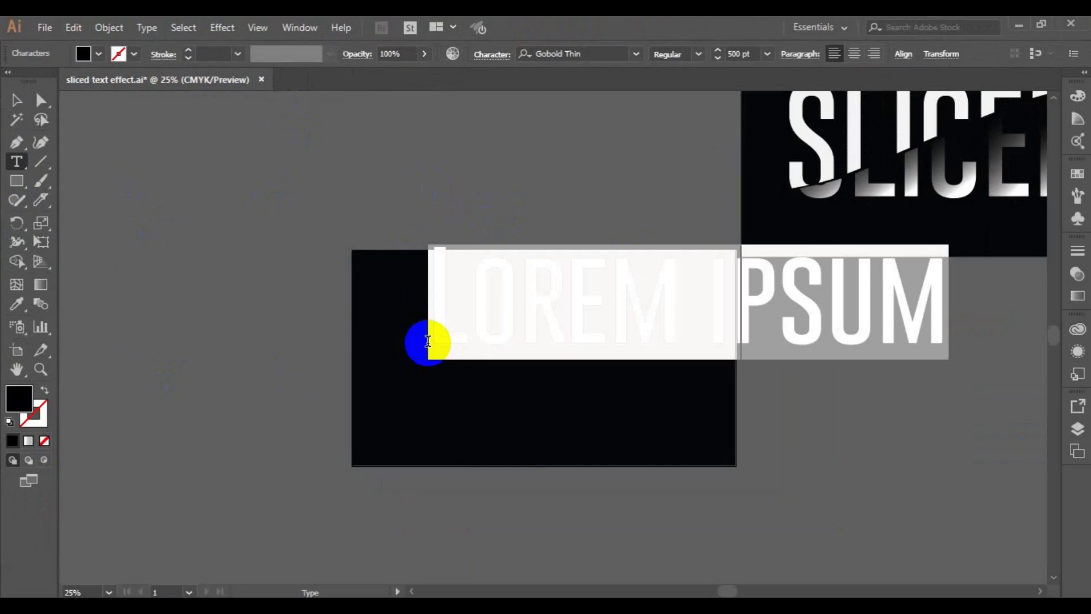
{"action": "type", "text": "SLICED"}
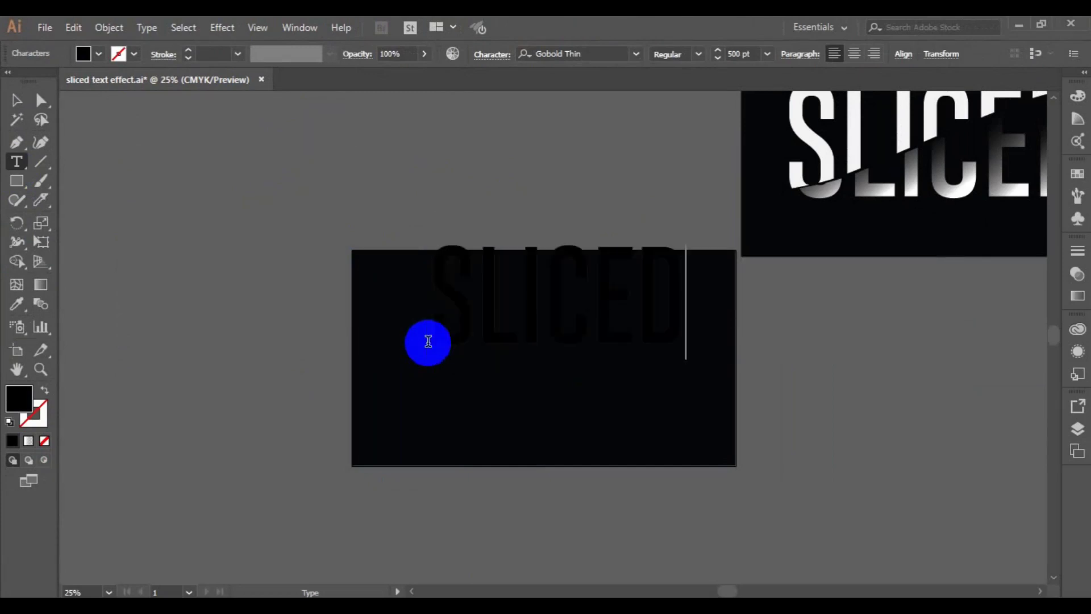
{"action": "left_click", "coordinate": [16, 102]}
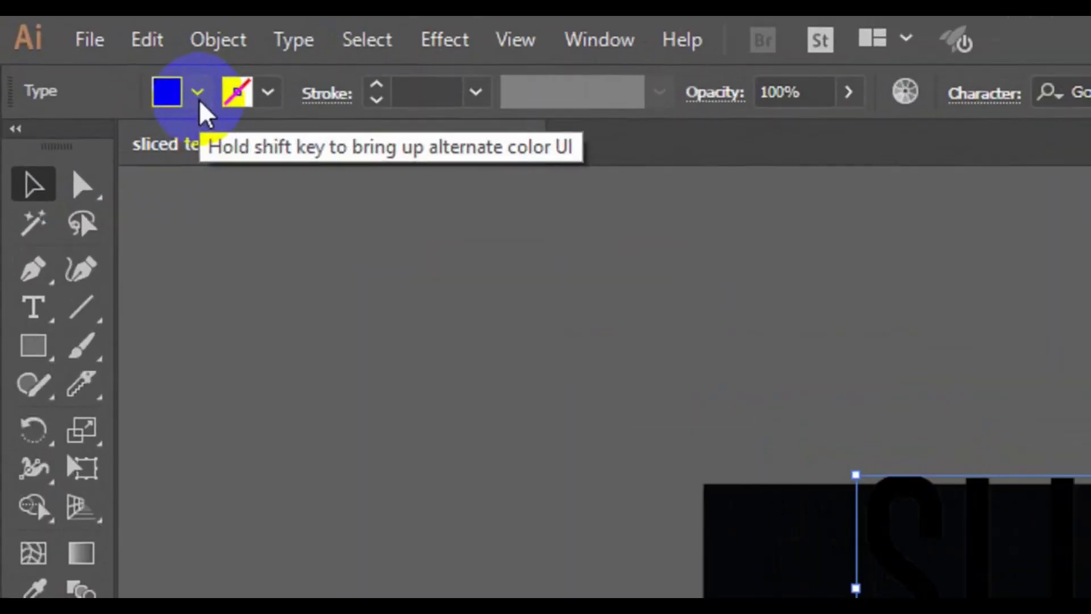
{"action": "left_click", "coordinate": [199, 98]}
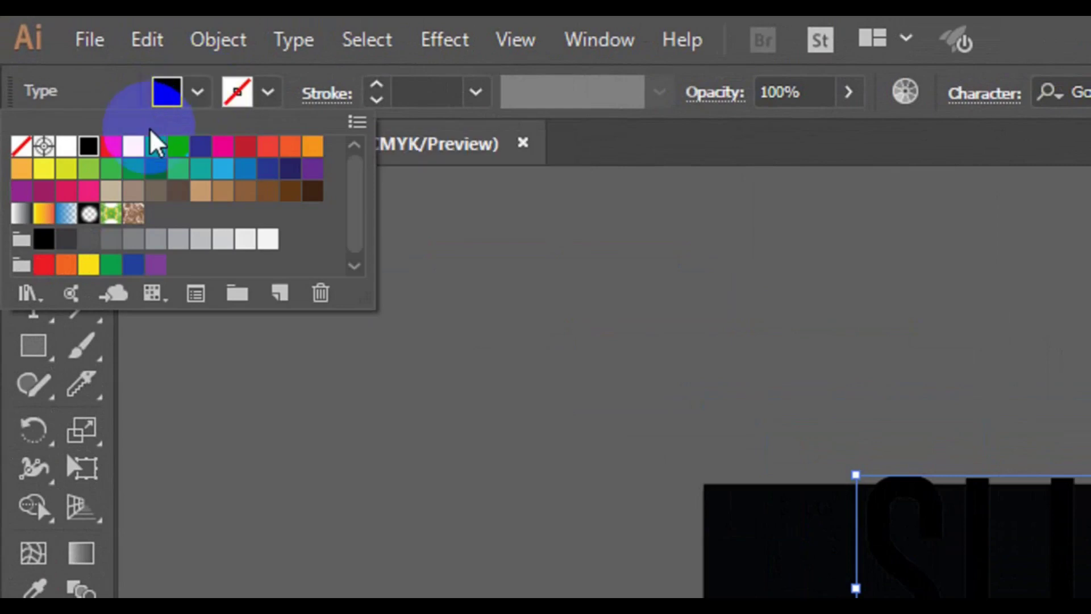
{"action": "left_click", "coordinate": [66, 147]}
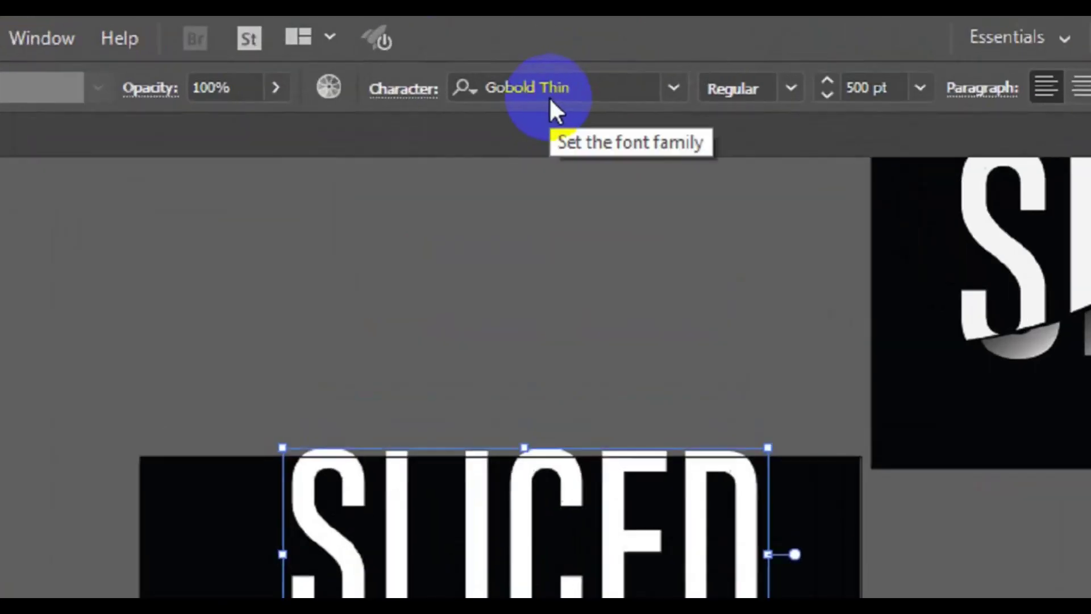
Step: Examine the font family, style and size of the SLICED text
{"action": "left_click", "coordinate": [535, 98]}
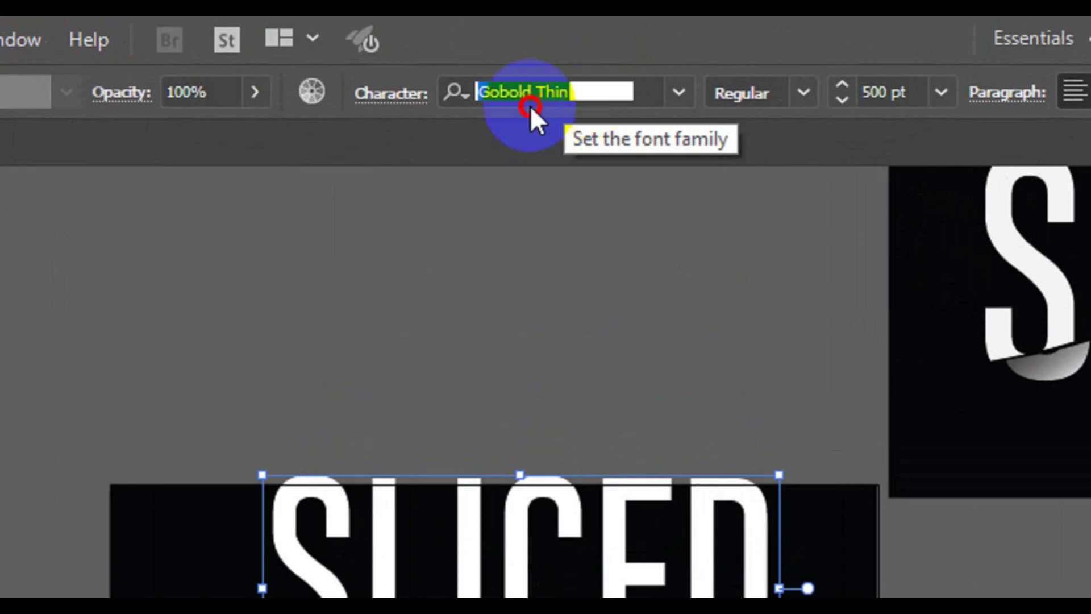
{"action": "right_click", "coordinate": [585, 91]}
{"action": "left_click", "coordinate": [796, 80]}
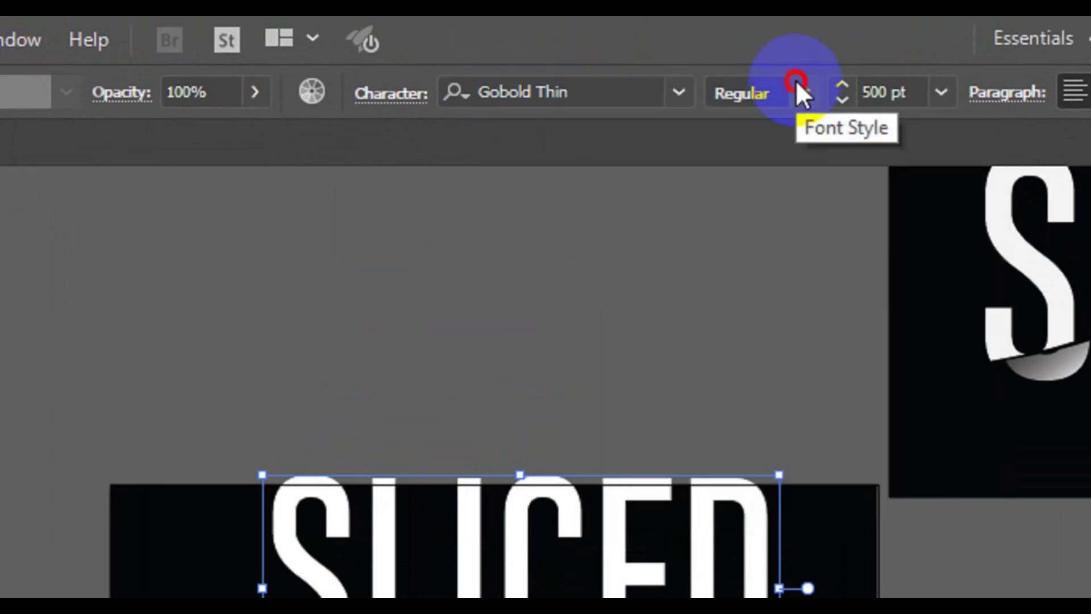
{"action": "left_click", "coordinate": [882, 92]}
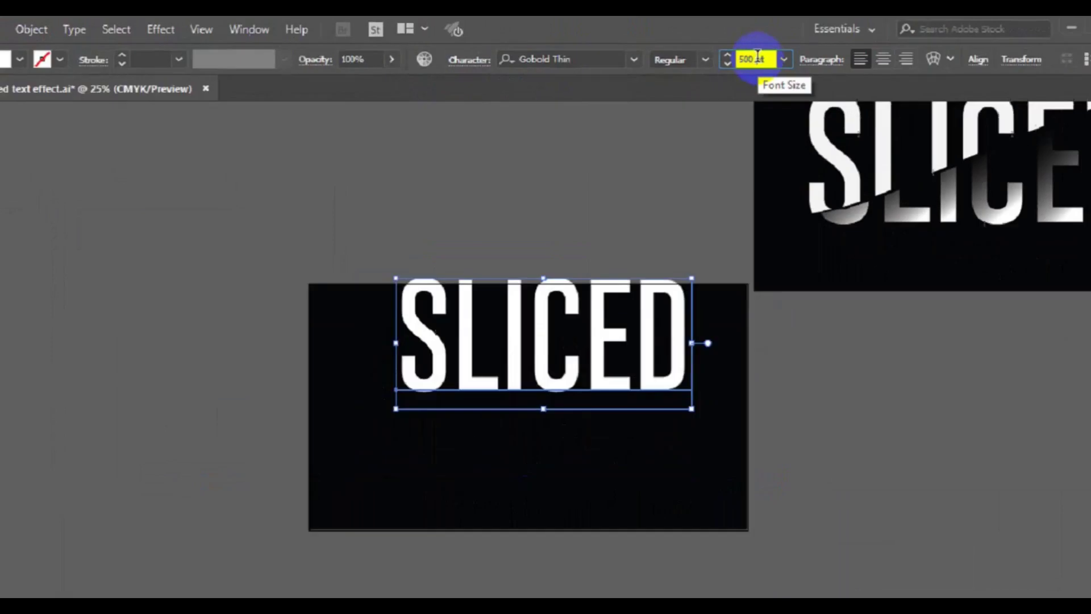
Step: Move the SLICED text to the middle of the black rectangle and convert it to outlines
{"action": "left_click_drag", "start_coordinate": [553, 377], "coordinate": [549, 439]}
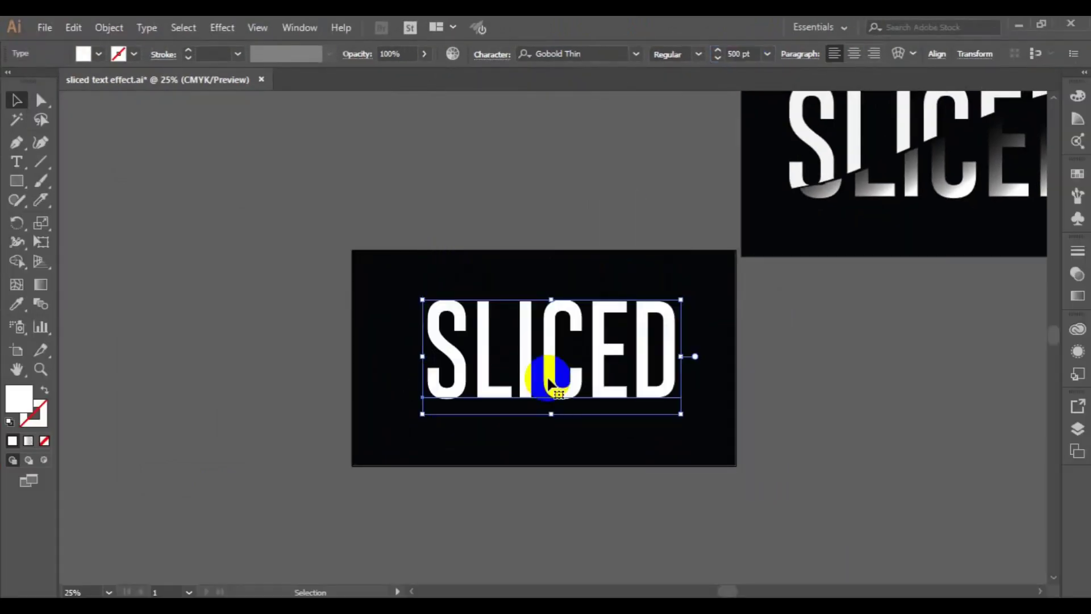
{"action": "right_click", "coordinate": [549, 359]}
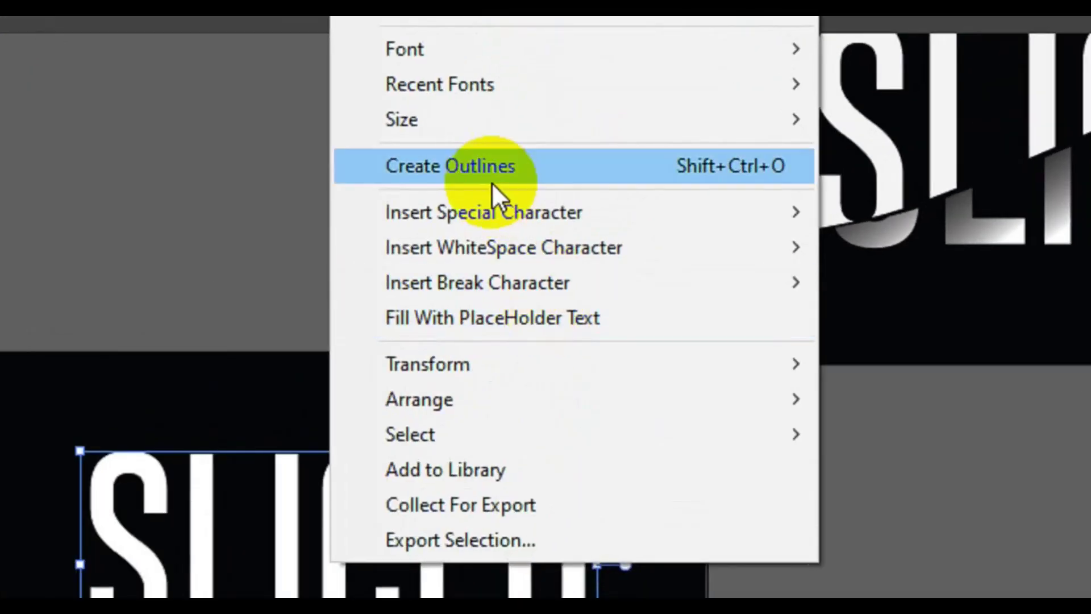
{"action": "left_click", "coordinate": [490, 182]}
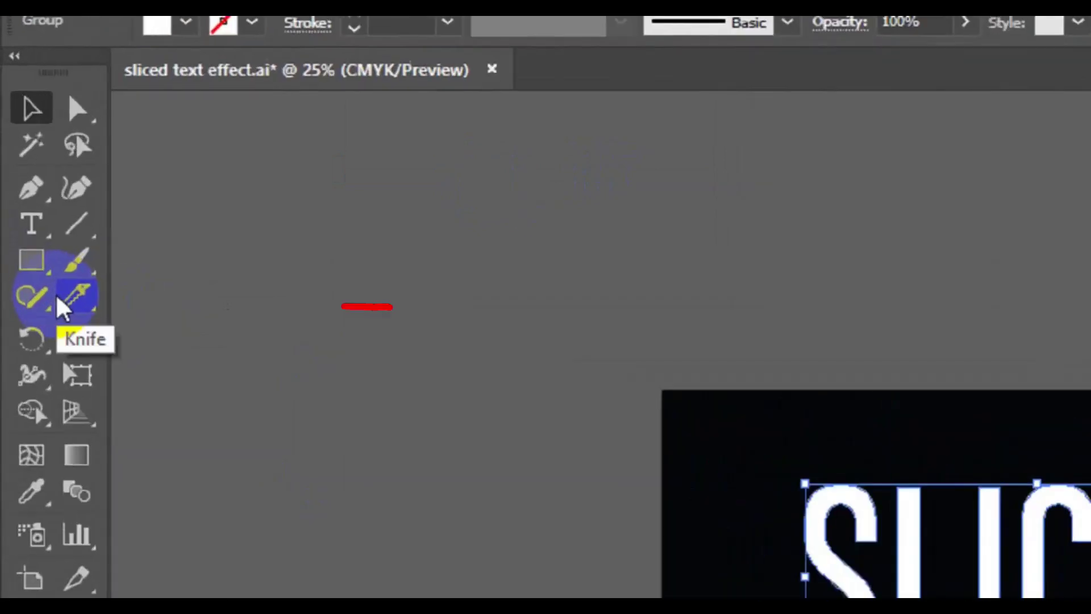
Step: Cut the outlined letters with the Knife along a rising diagonal from the base of the S to the top of the D
{"action": "left_click", "coordinate": [62, 311]}
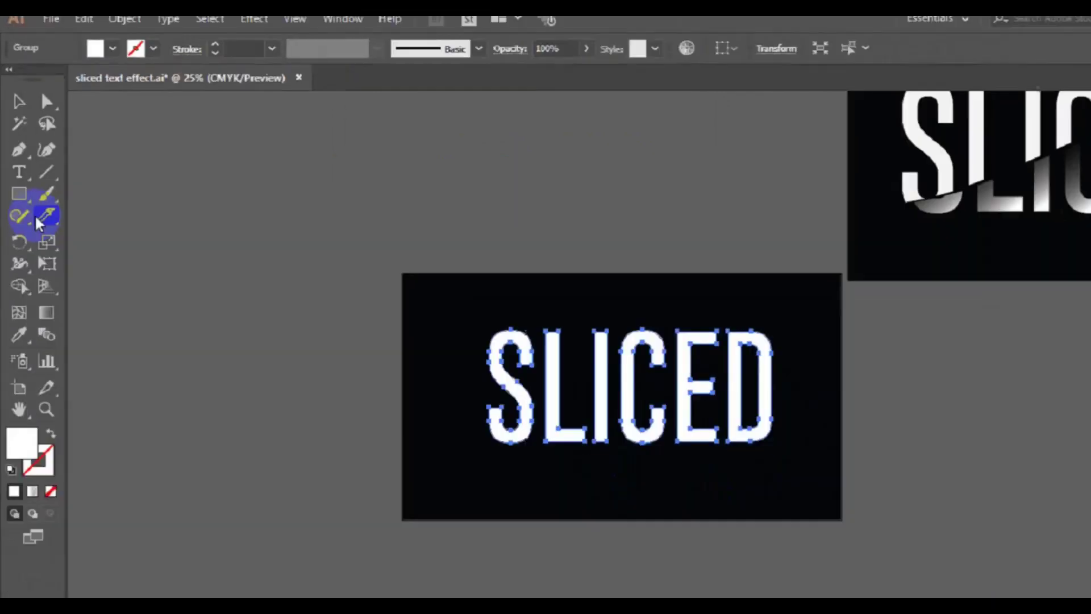
{"action": "mouse_move", "coordinate": [273, 299]}
{"action": "left_mouse_down"}
{"action": "mouse_move", "coordinate": [391, 394]}
{"action": "mouse_move", "coordinate": [400, 382]}
{"action": "mouse_move", "coordinate": [424, 394]}
{"action": "mouse_move", "coordinate": [704, 294]}
{"action": "left_mouse_up"}
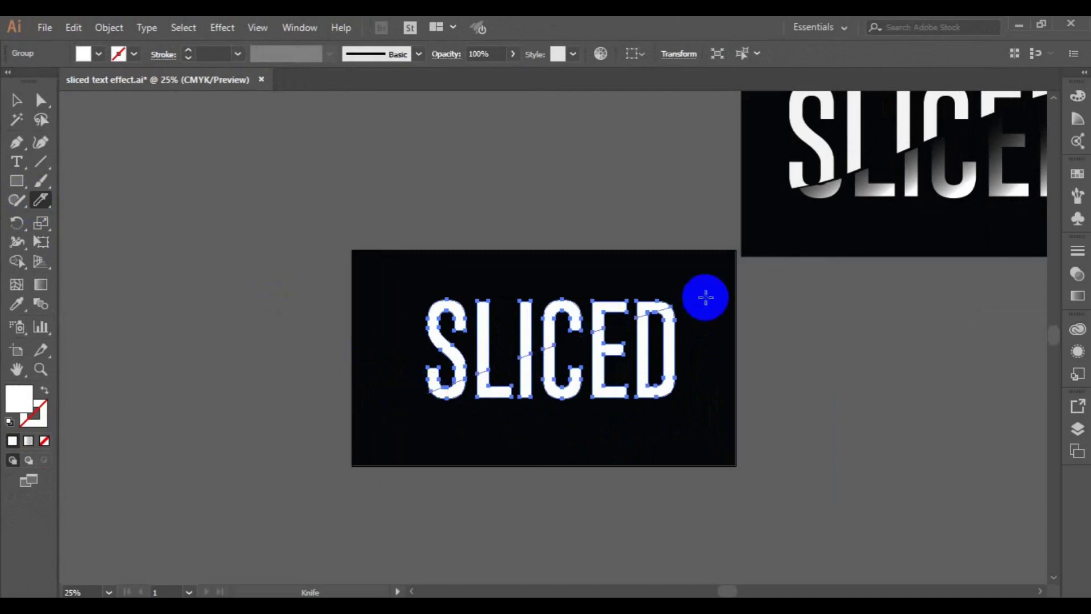
{"action": "left_click", "coordinate": [15, 102]}
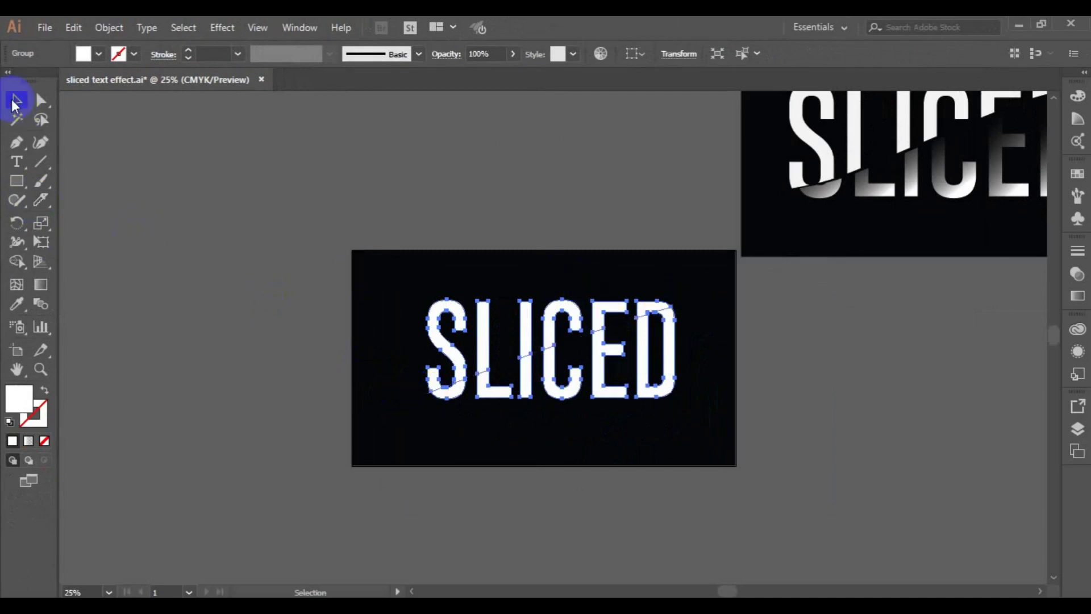
Step: Ungroup the cut letters into separate pieces and clear the selection
{"action": "left_click", "coordinate": [568, 379]}
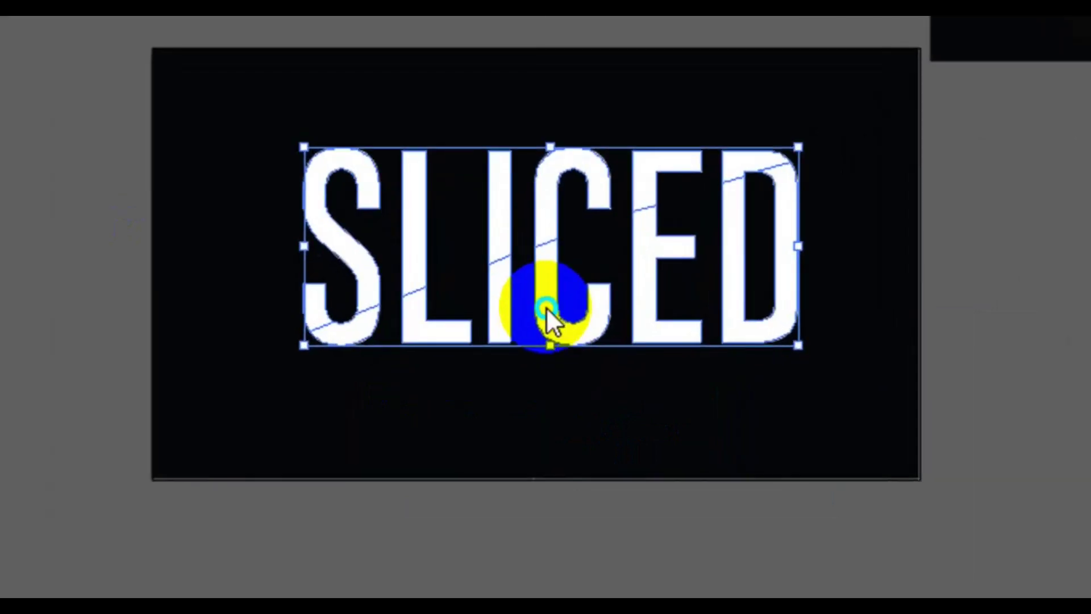
{"action": "right_click", "coordinate": [552, 385]}
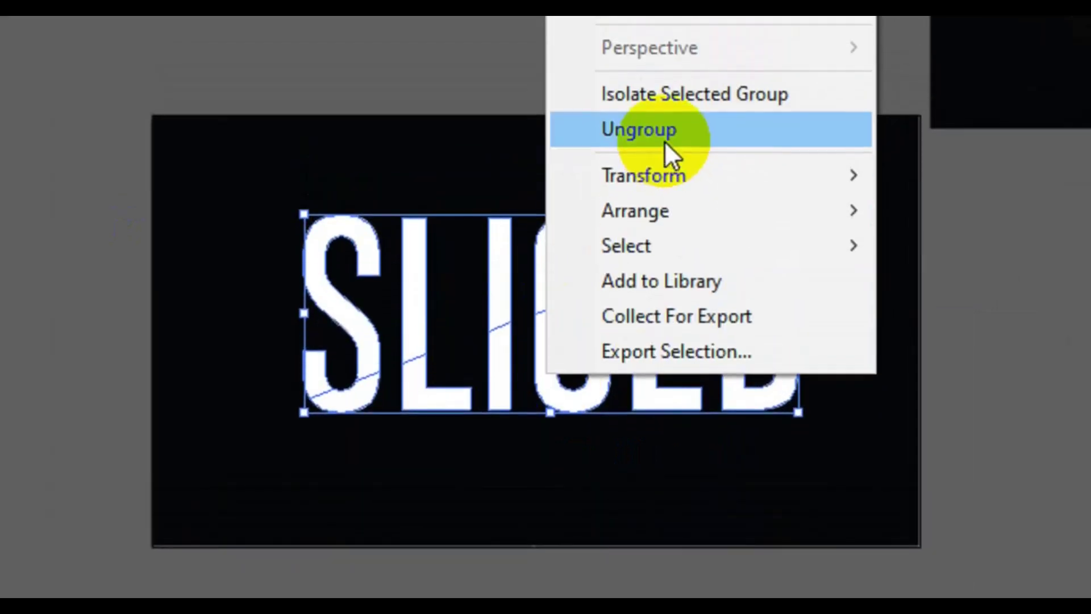
{"action": "left_click", "coordinate": [666, 165]}
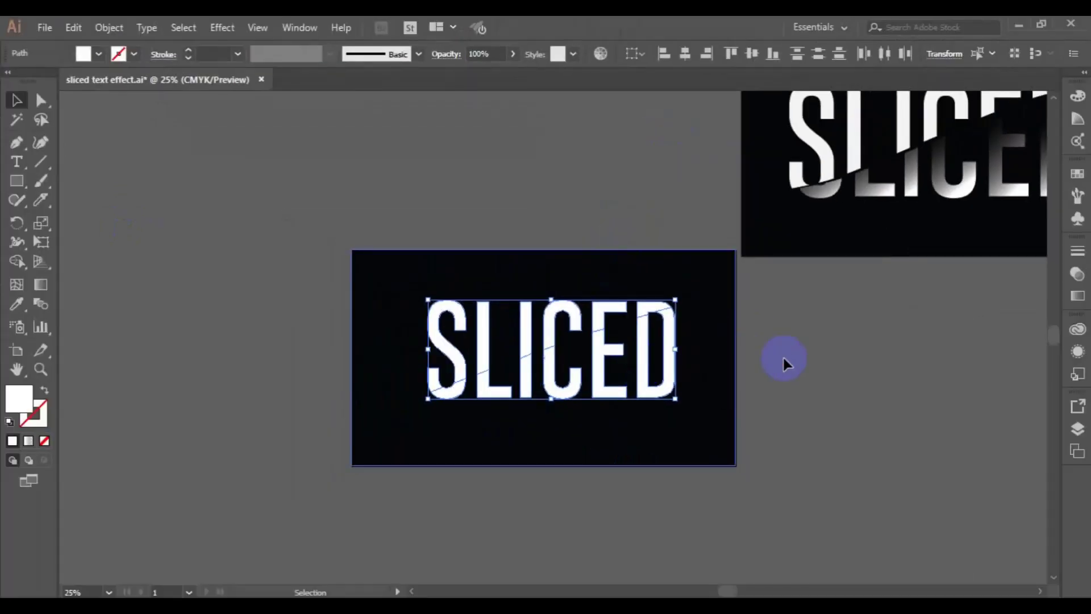
{"action": "left_click", "coordinate": [652, 373]}
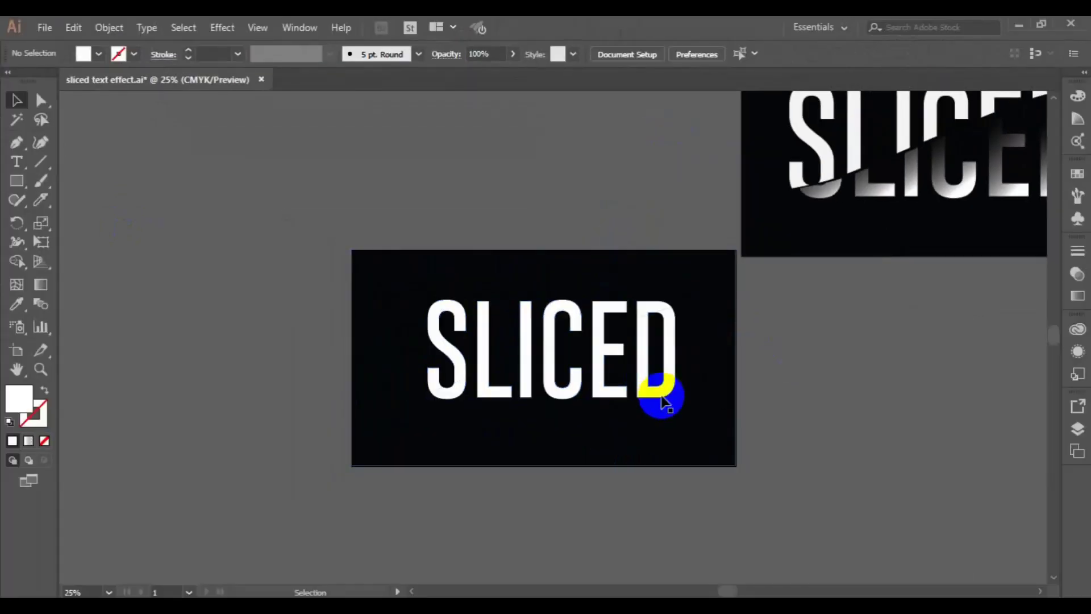
Step: Select the lower pieces of all six letters and shift them slightly to the right of the upper pieces
{"action": "left_click", "coordinate": [662, 389]}
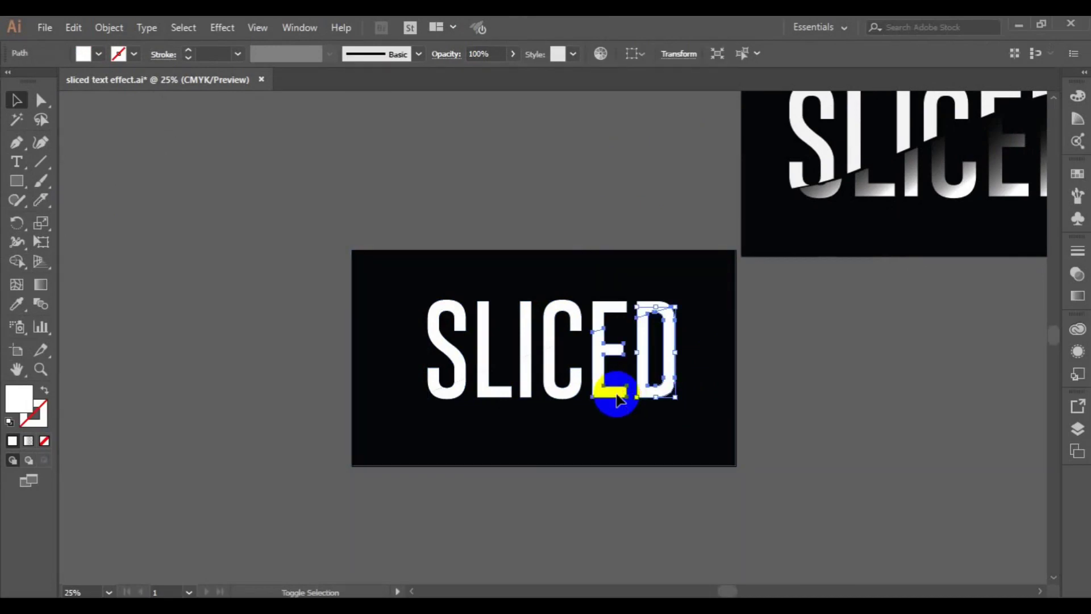
{"action": "left_click", "coordinate": [617, 397], "text": "shift"}
{"action": "left_click", "coordinate": [574, 396], "text": "shift"}
{"action": "left_click", "coordinate": [526, 397], "text": "shift"}
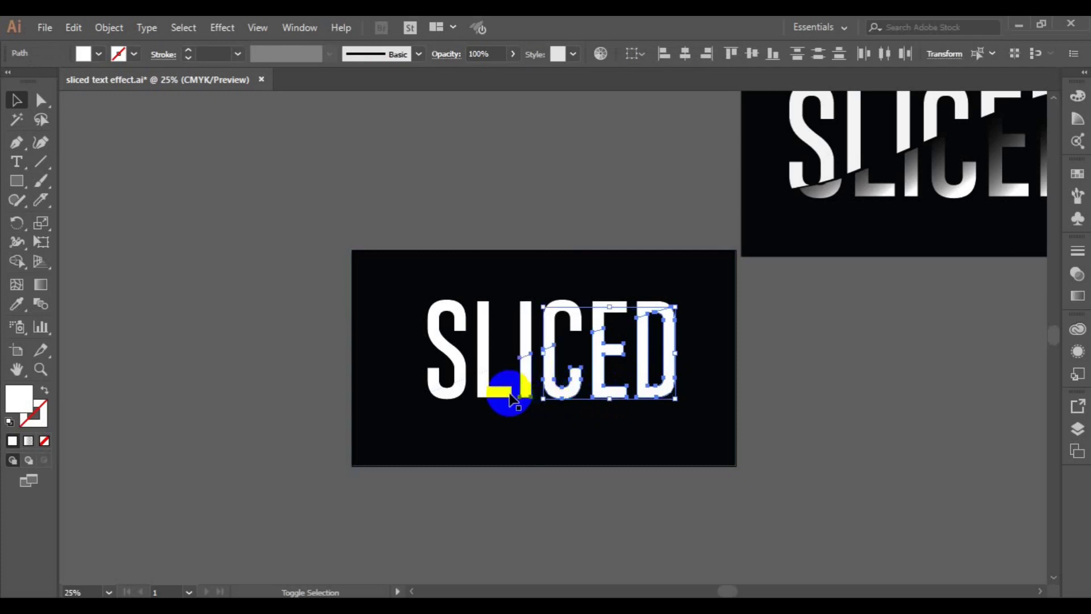
{"action": "left_click", "coordinate": [503, 396], "text": "shift"}
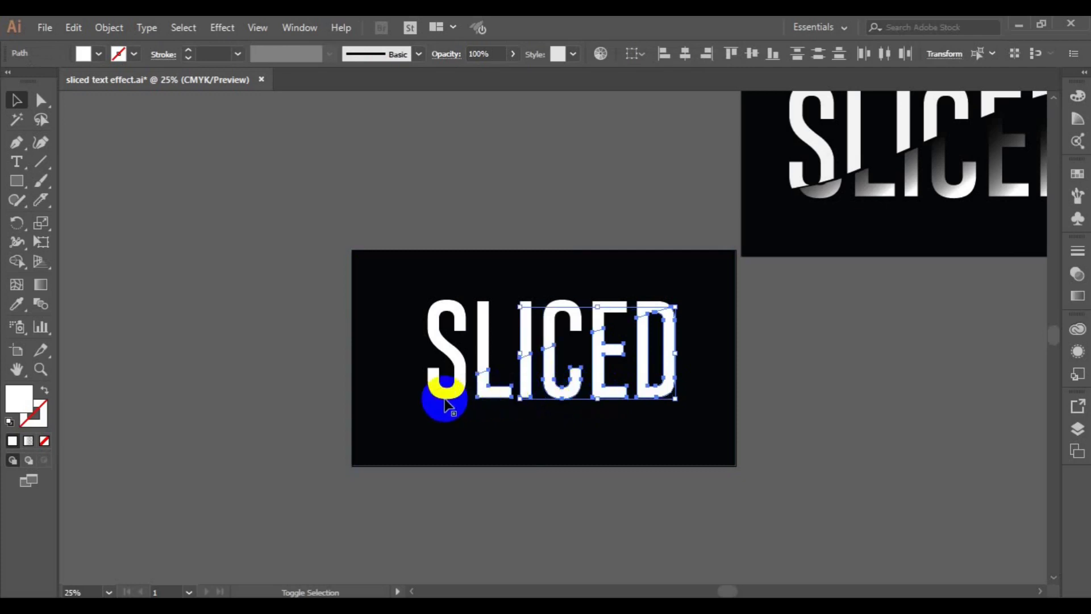
{"action": "left_click", "coordinate": [442, 401], "text": "shift"}
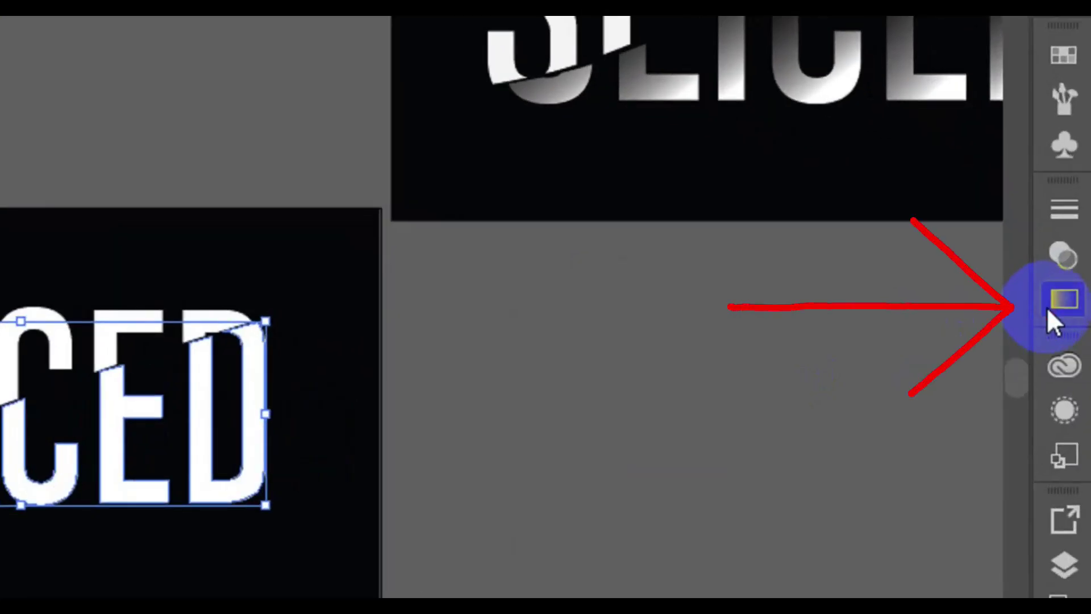
Step: Apply the White, Black gradient to the selected lower letter pieces
{"action": "left_click", "coordinate": [1049, 309]}
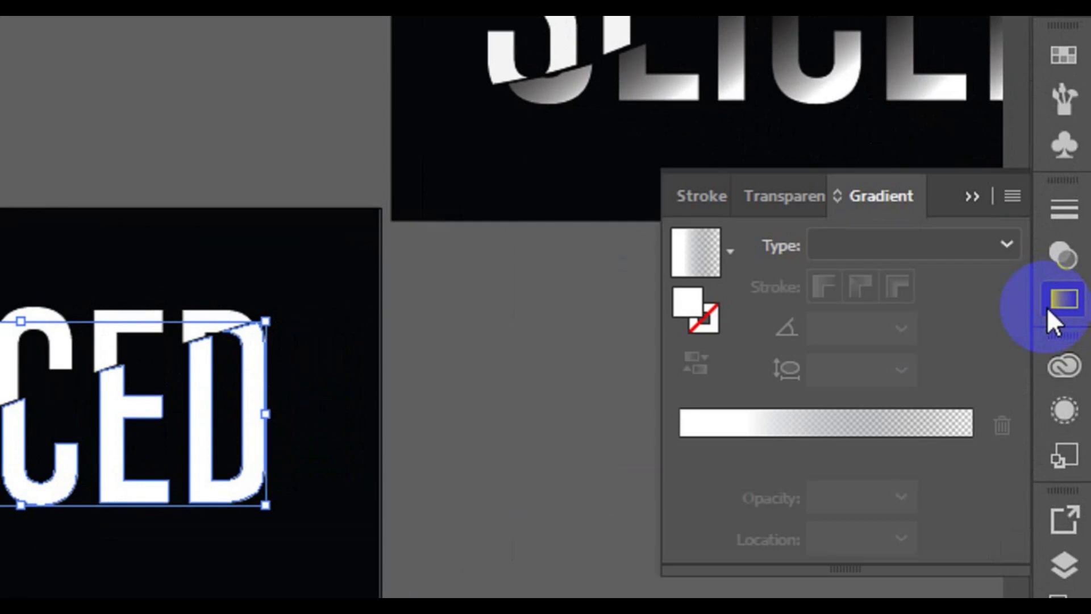
{"action": "left_click", "coordinate": [728, 249]}
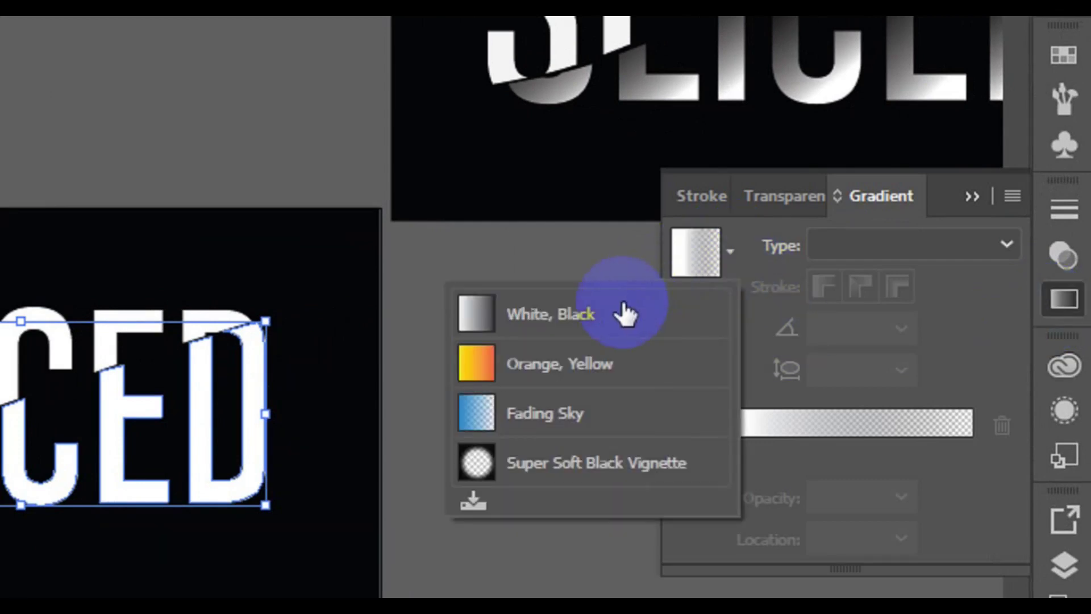
{"action": "left_click", "coordinate": [625, 312]}
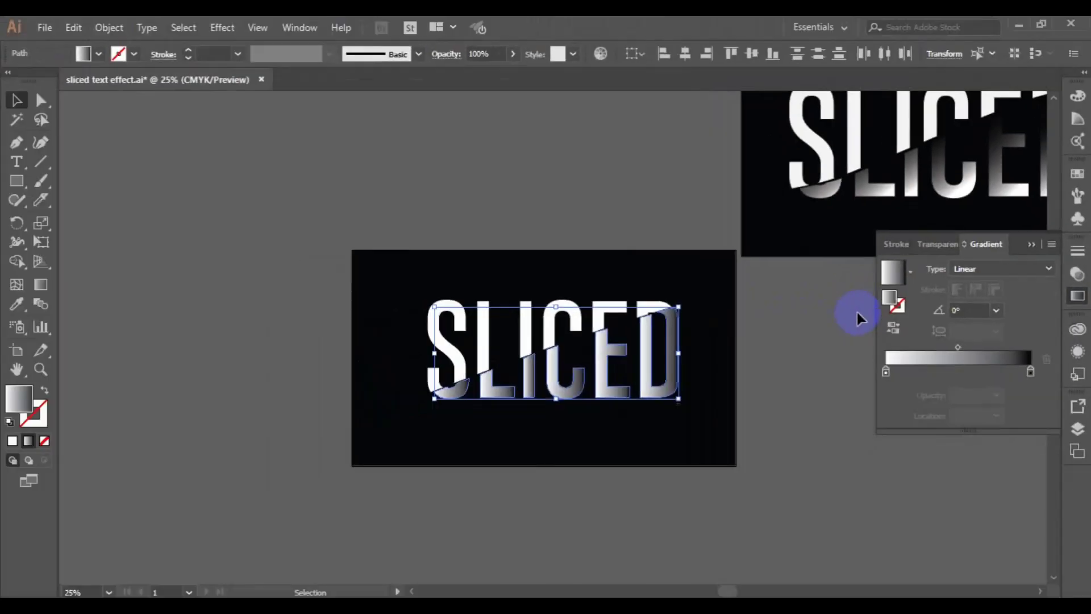
Step: Set the opacity of the gradient's black color stop to 0%
{"action": "left_click", "coordinate": [1030, 372]}
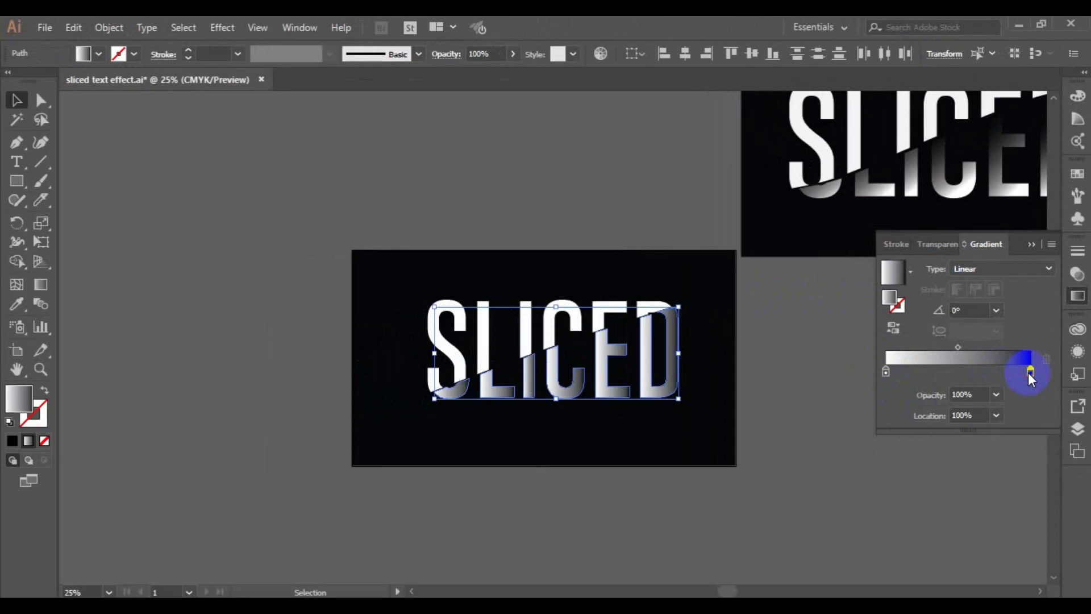
{"action": "left_click", "coordinate": [994, 394]}
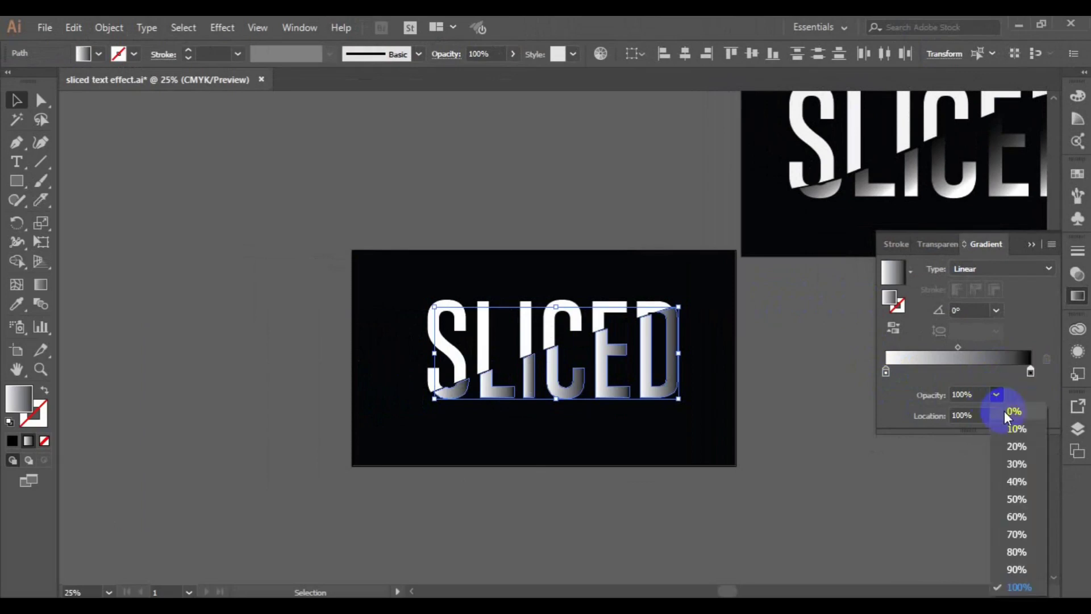
{"action": "left_click", "coordinate": [1004, 411]}
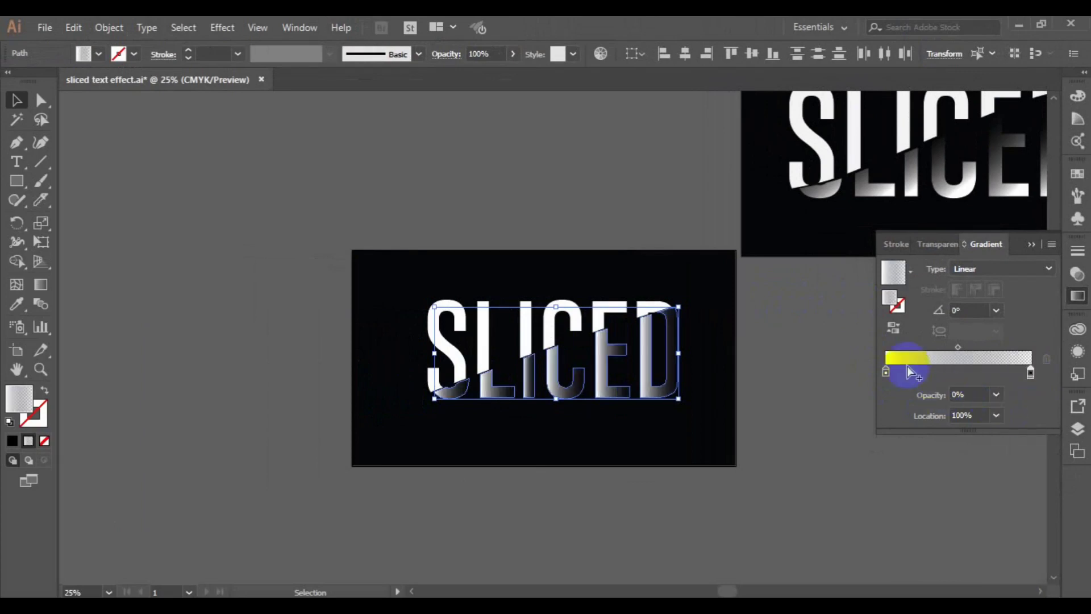
Step: Move the gradient's white stop to a location of 15.68% and redraw the gradient across the selected lower pieces at an angle of 127.4°
{"action": "left_click", "coordinate": [886, 372]}
{"action": "left_click_drag", "start_coordinate": [886, 374], "coordinate": [912, 378]}
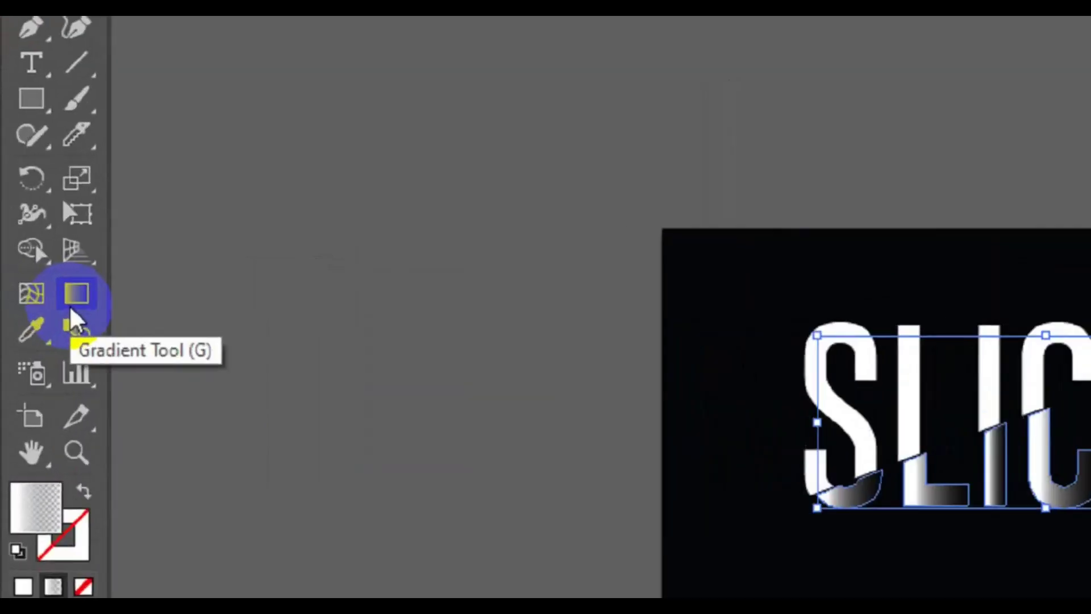
{"action": "left_click", "coordinate": [74, 307]}
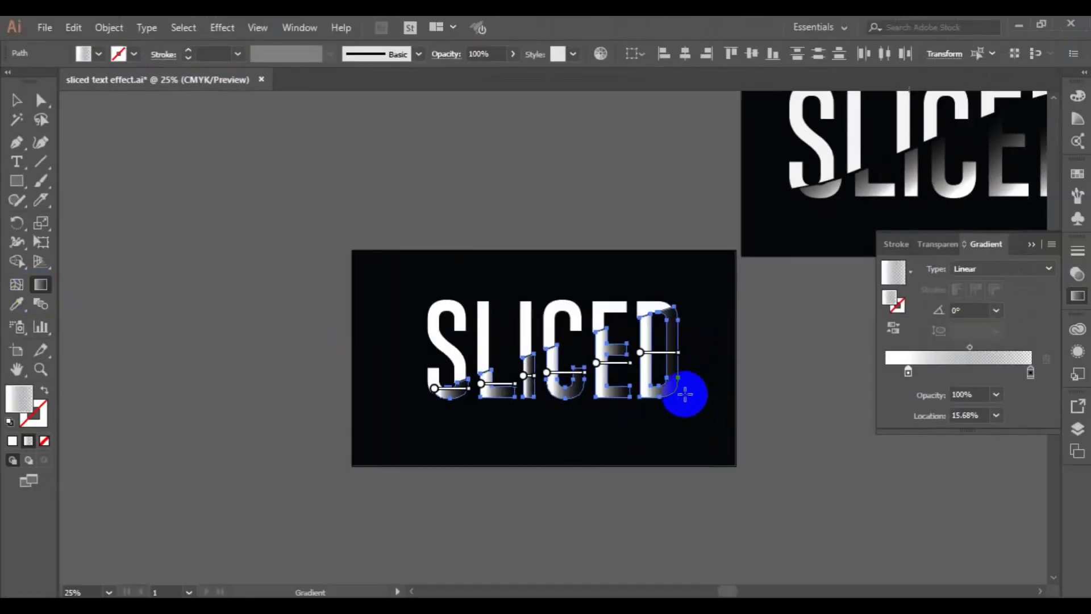
{"action": "mouse_move", "coordinate": [684, 394]}
{"action": "left_mouse_down"}
{"action": "mouse_move", "coordinate": [637, 337]}
{"action": "mouse_move", "coordinate": [658, 364]}
{"action": "left_mouse_up"}
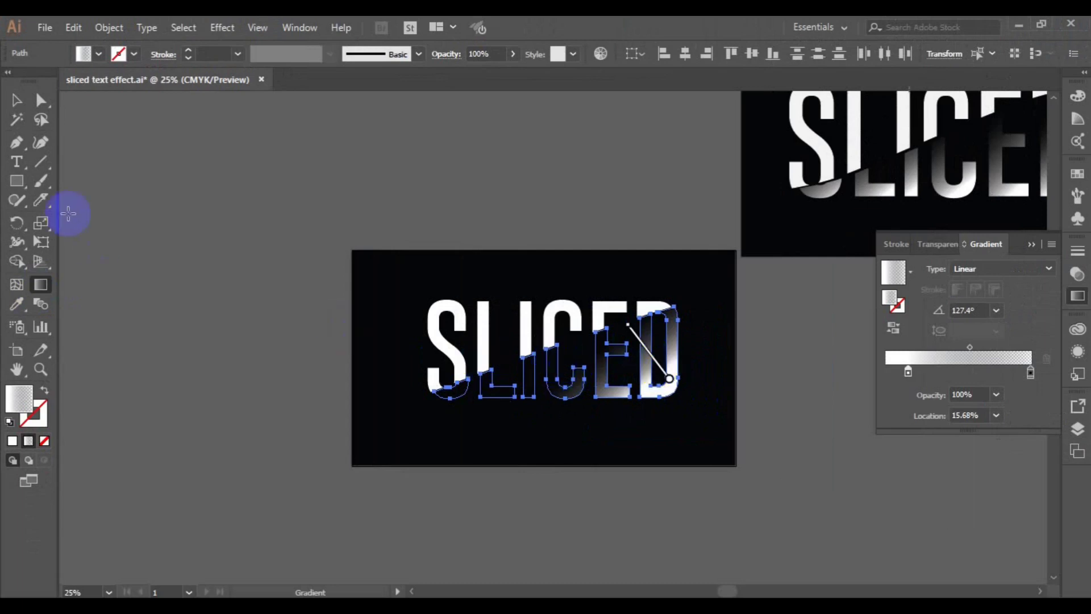
{"action": "left_click", "coordinate": [11, 106]}
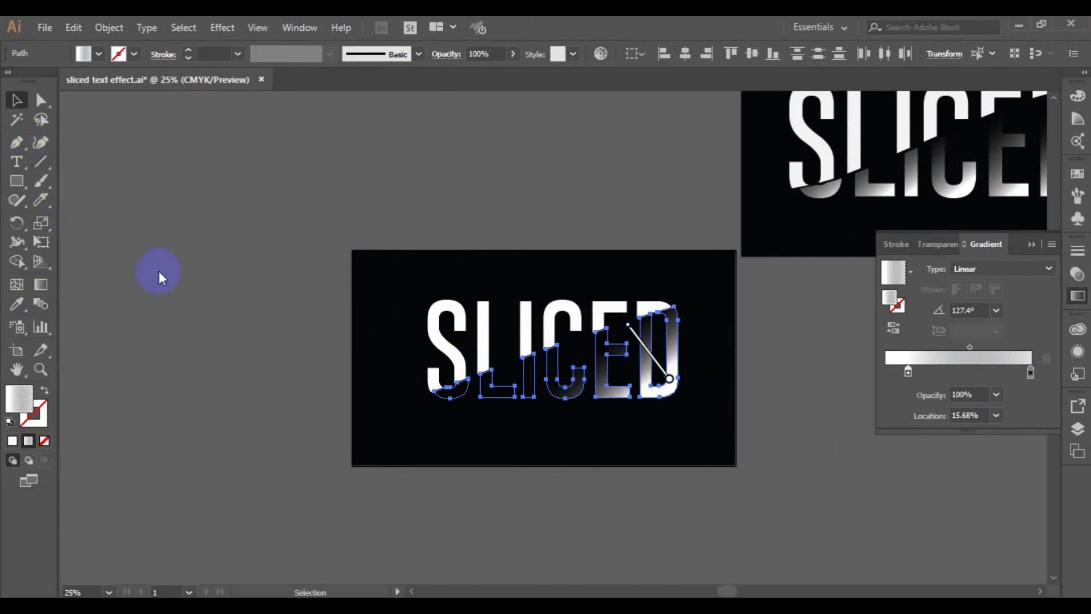
{"action": "left_click", "coordinate": [375, 359]}
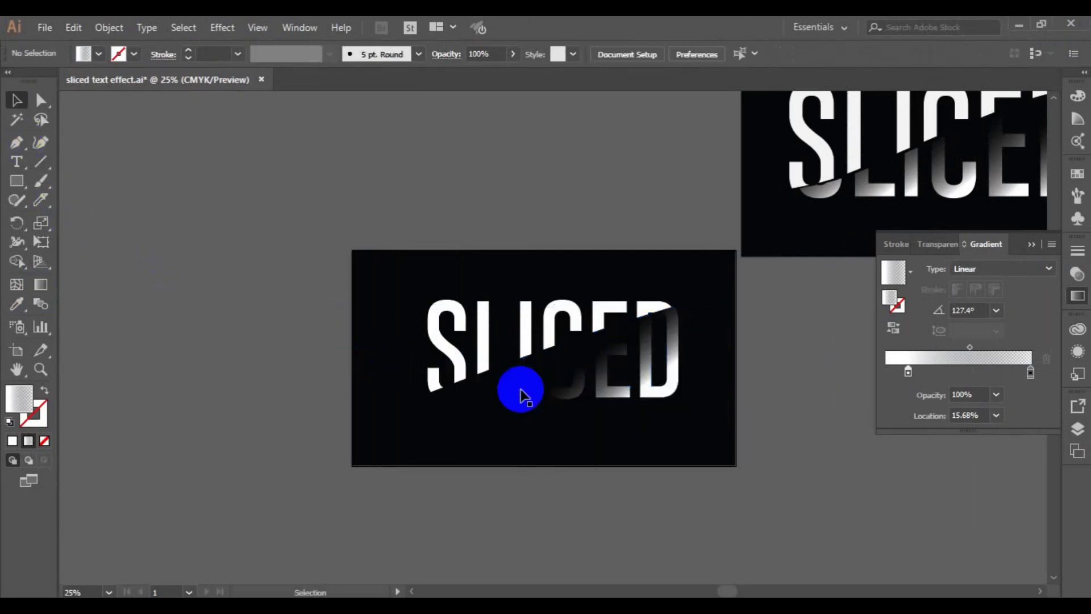
Step: Reposition the gradient individually over the lower pieces of the E and the C, keeping the 127.4° diagonal fade
{"action": "left_click", "coordinate": [602, 397]}
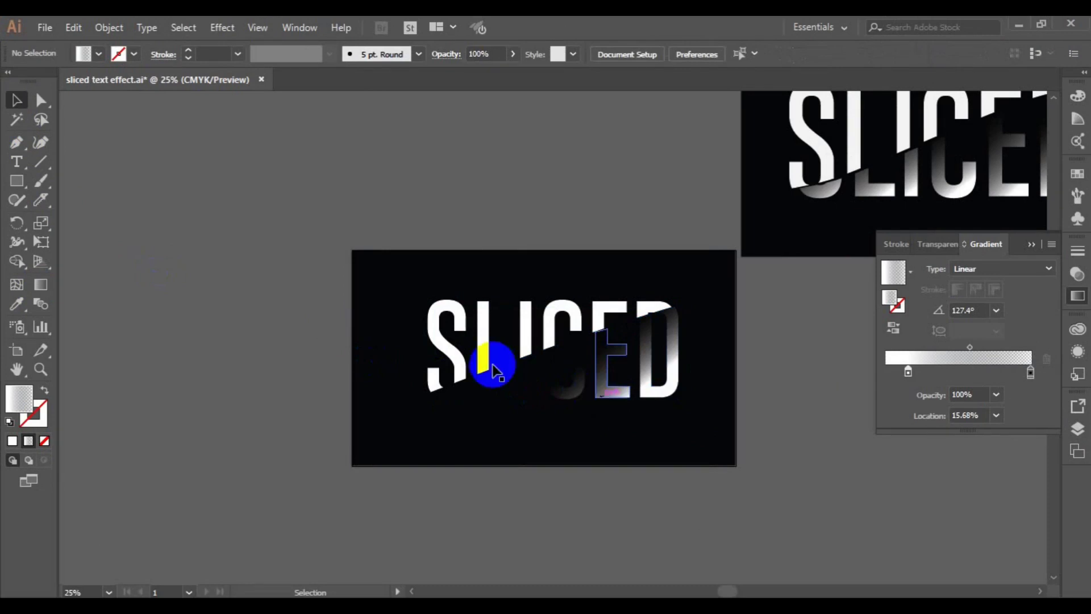
{"action": "left_click", "coordinate": [47, 285]}
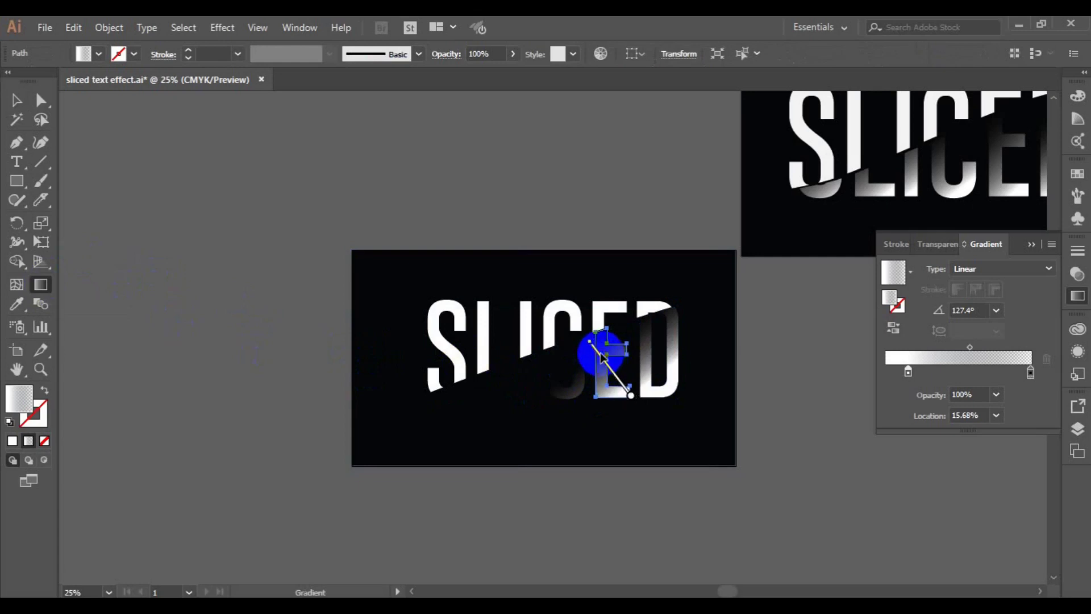
{"action": "left_click", "coordinate": [22, 105]}
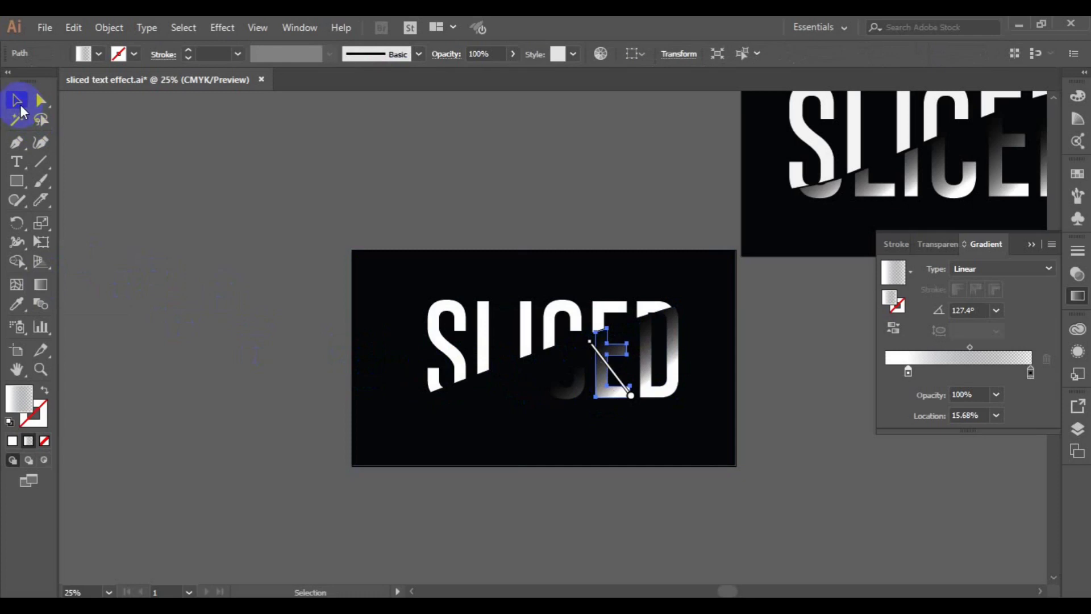
{"action": "left_click", "coordinate": [559, 397]}
{"action": "left_click", "coordinate": [40, 284]}
{"action": "mouse_move", "coordinate": [562, 375]}
{"action": "left_mouse_down"}
{"action": "mouse_move", "coordinate": [608, 431]}
{"action": "mouse_move", "coordinate": [568, 386]}
{"action": "left_mouse_up"}
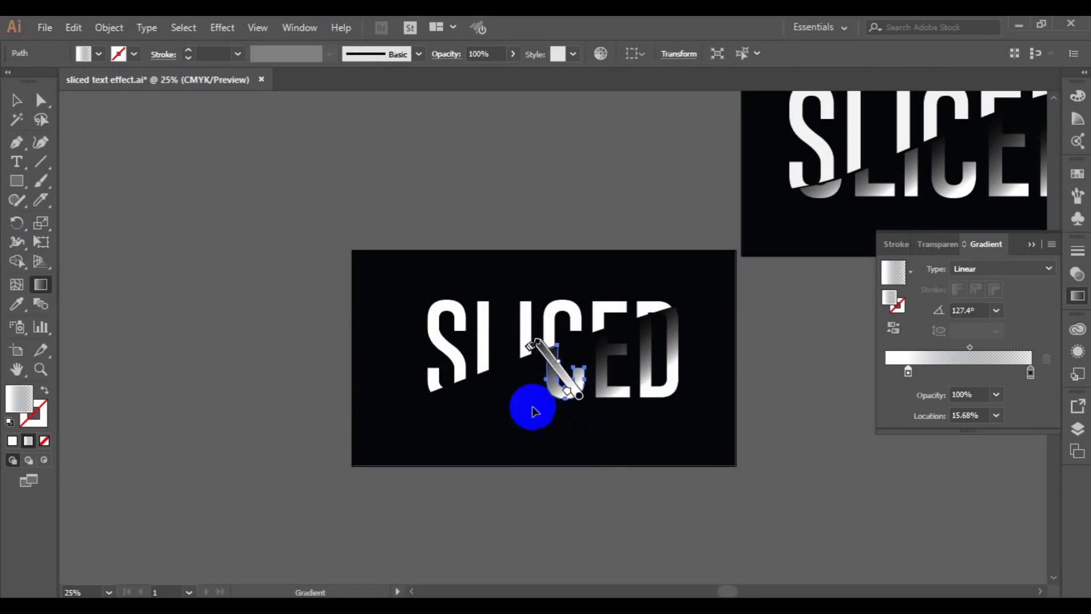
Step: Select the lower piece of the I and move its 127.4° gradient so the fade runs diagonally across that piece
{"action": "left_click", "coordinate": [16, 100]}
{"action": "left_click", "coordinate": [528, 380]}
{"action": "left_click", "coordinate": [40, 284]}
{"action": "left_click_drag", "start_coordinate": [540, 391], "coordinate": [583, 447]}
{"action": "mouse_move", "coordinate": [567, 427]}
{"action": "left_mouse_down"}
{"action": "mouse_move", "coordinate": [540, 419]}
{"action": "mouse_move", "coordinate": [528, 381]}
{"action": "left_mouse_up"}
Step: Select the lower piece of the L and bring its gradient back over the piece at 127.4°
{"action": "left_click", "coordinate": [16, 100]}
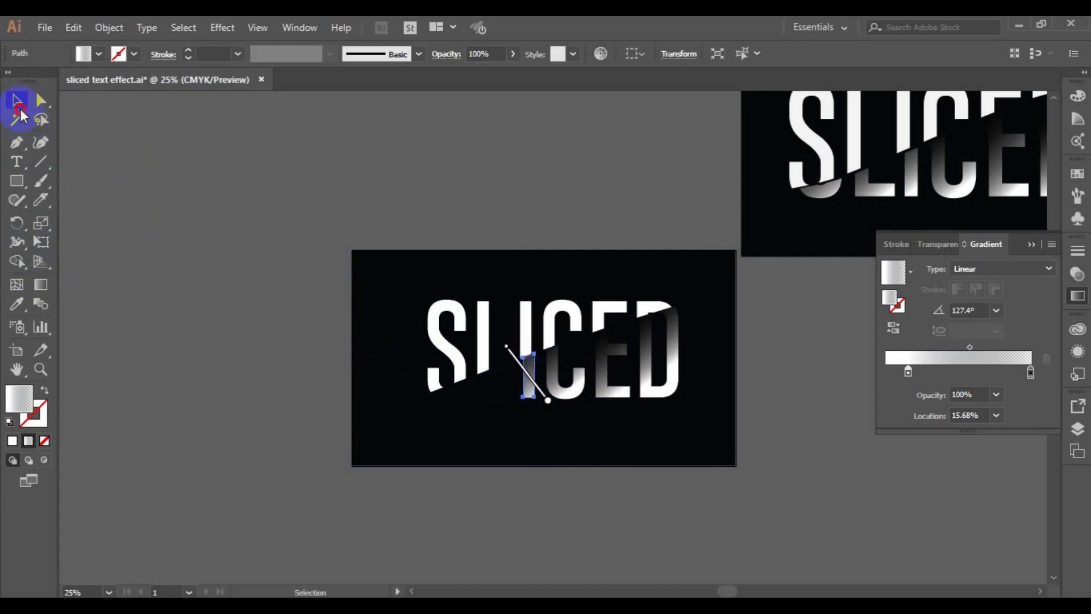
{"action": "left_click", "coordinate": [488, 395]}
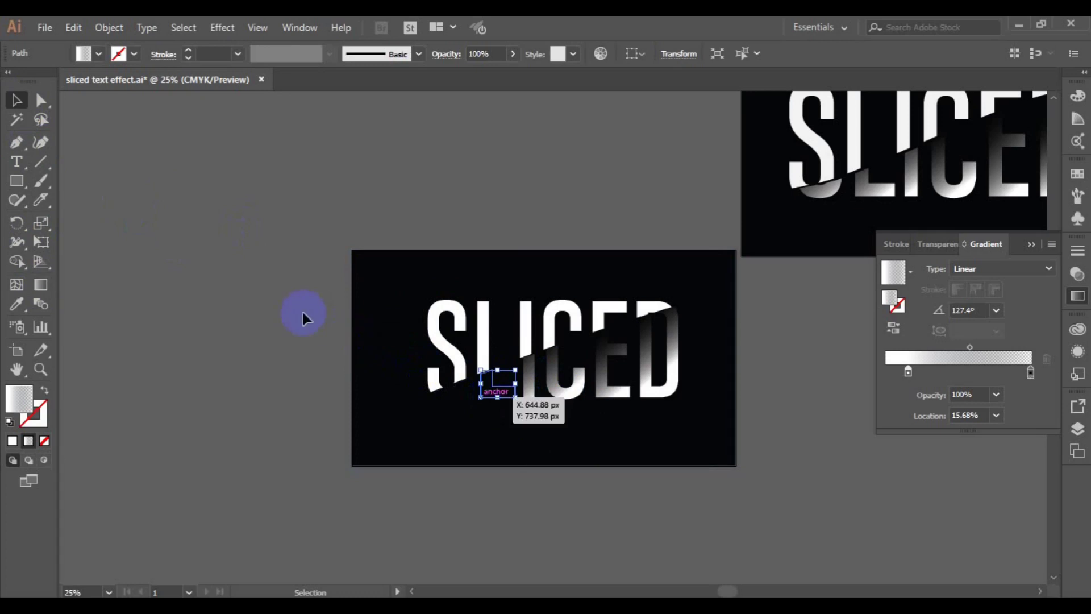
{"action": "left_click", "coordinate": [41, 284]}
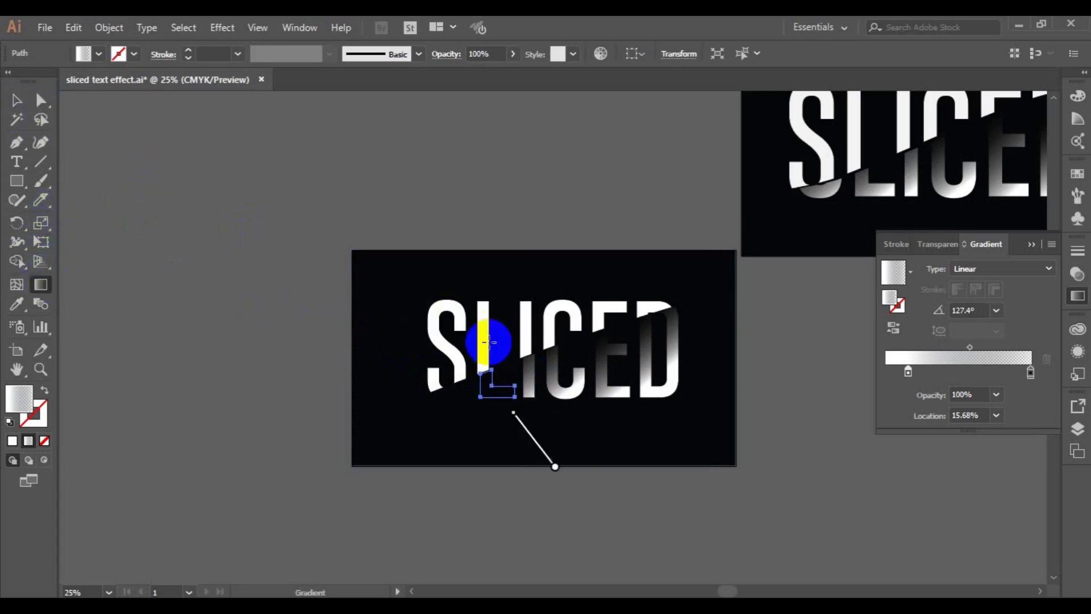
{"action": "mouse_move", "coordinate": [548, 443]}
{"action": "left_mouse_down"}
{"action": "mouse_move", "coordinate": [517, 434]}
{"action": "mouse_move", "coordinate": [492, 392]}
{"action": "left_mouse_up"}
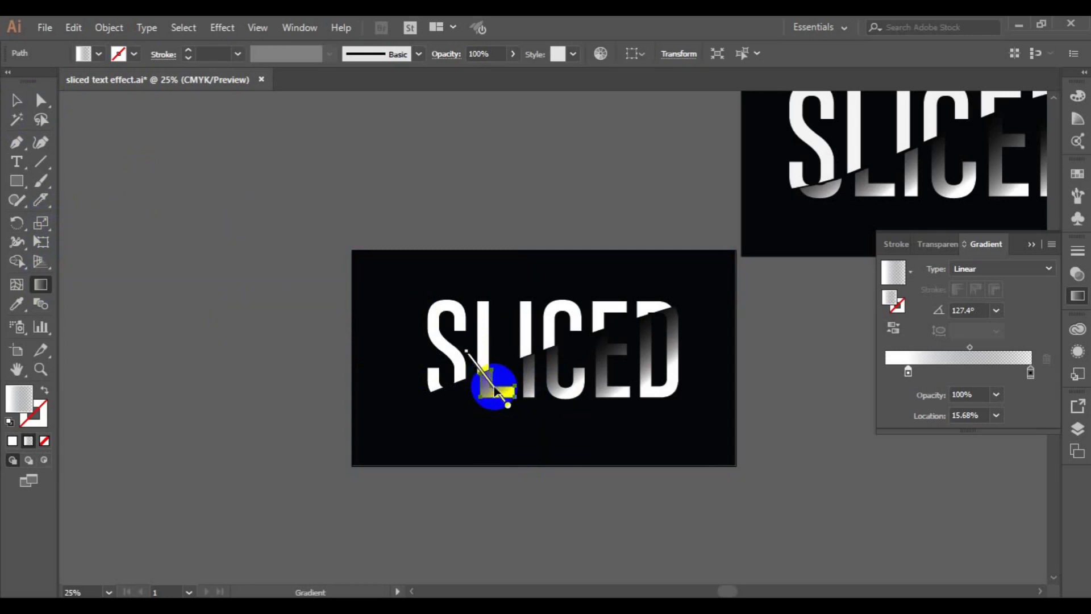
Step: Place the 127.4° gradient over the lower piece of the S and clear the selection
{"action": "left_click", "coordinate": [17, 100]}
{"action": "left_click", "coordinate": [457, 392]}
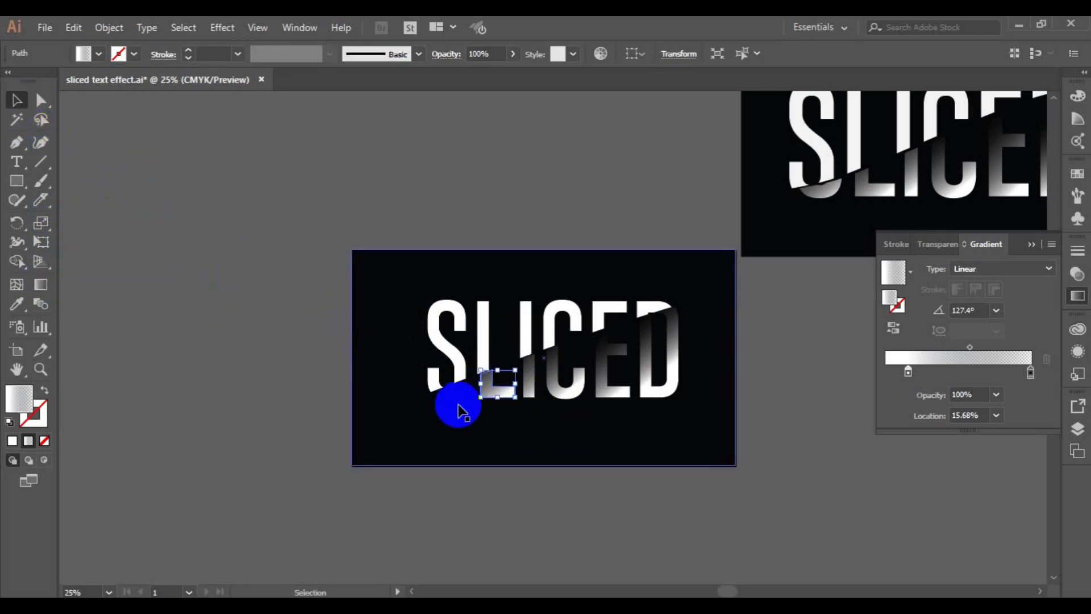
{"action": "left_click", "coordinate": [41, 285]}
{"action": "mouse_move", "coordinate": [510, 467]}
{"action": "left_mouse_down"}
{"action": "mouse_move", "coordinate": [447, 398]}
{"action": "mouse_move", "coordinate": [453, 393]}
{"action": "left_mouse_up"}
{"action": "key", "text": "v"}
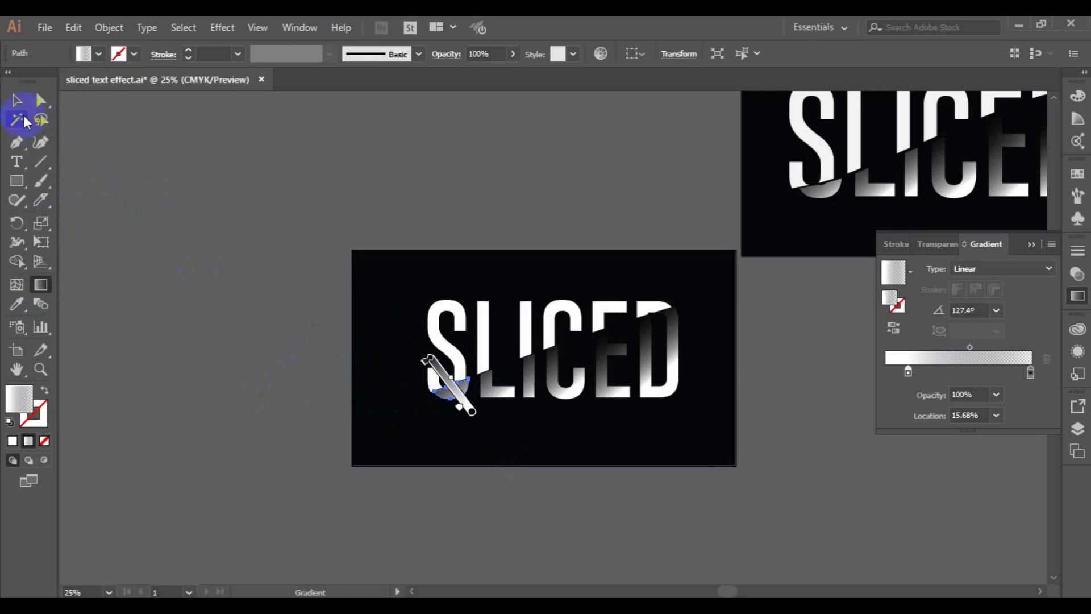
{"action": "left_click", "coordinate": [186, 228]}
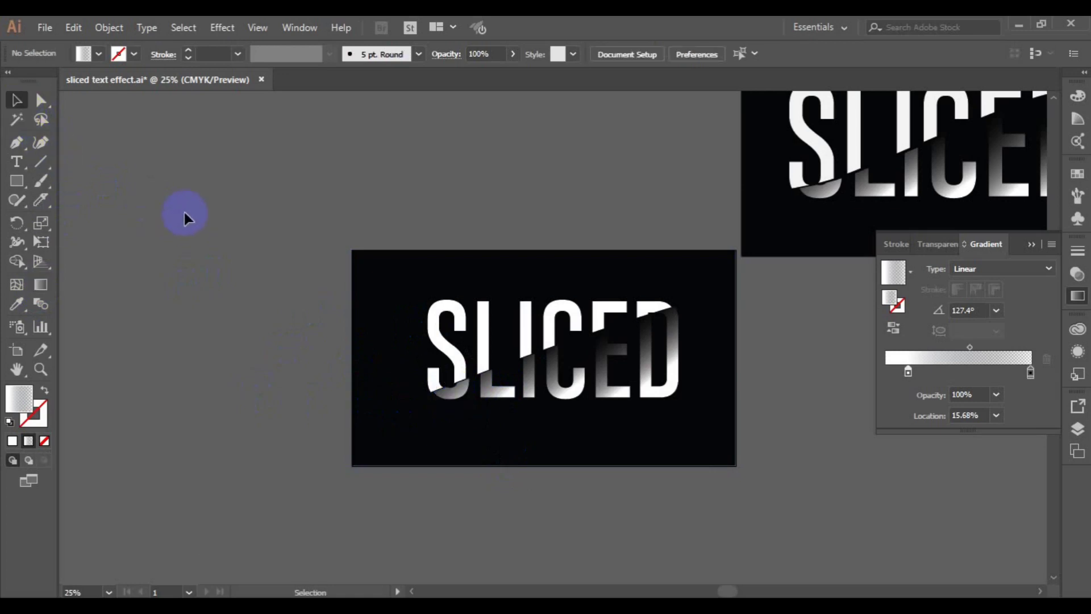
Step: Select all the letter pieces together with the black background rectangle and group them
{"action": "left_click_drag", "start_coordinate": [182, 215], "coordinate": [717, 450]}
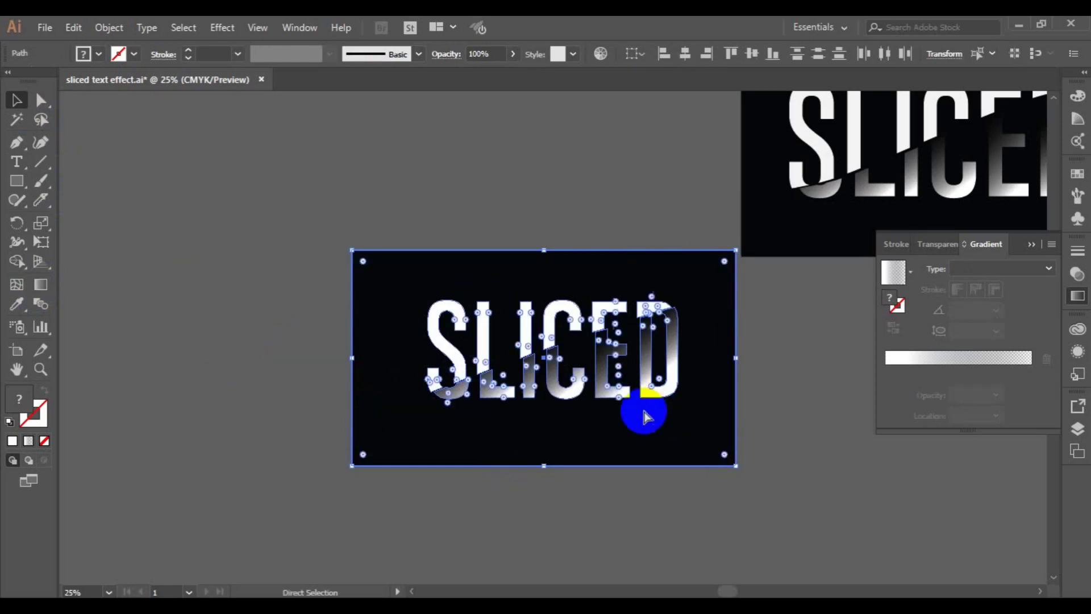
{"action": "key", "text": "ctrl+g"}
{"action": "left_click", "coordinate": [482, 231]}
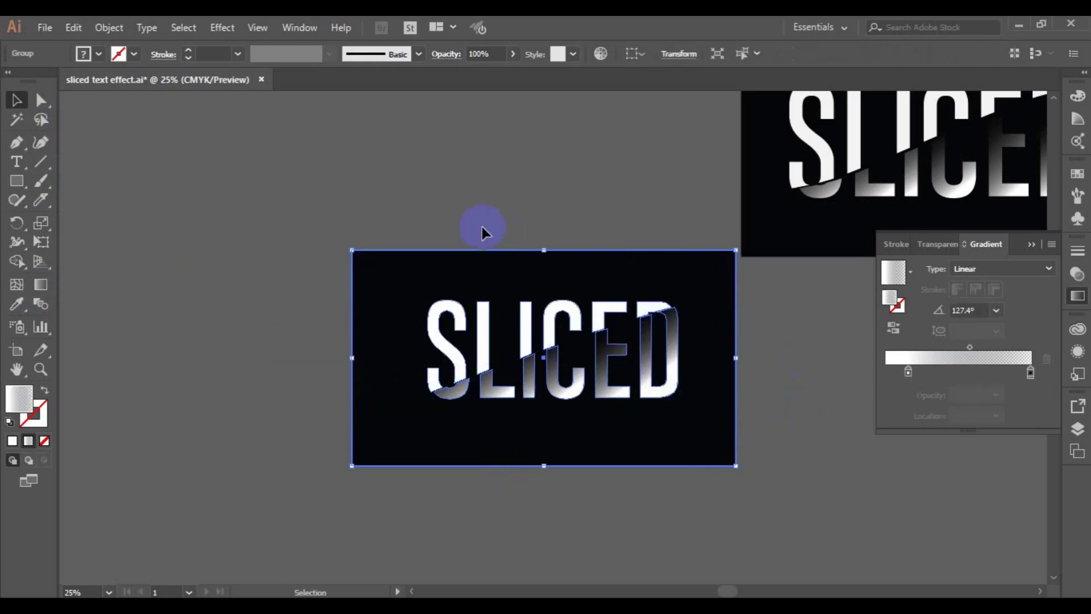